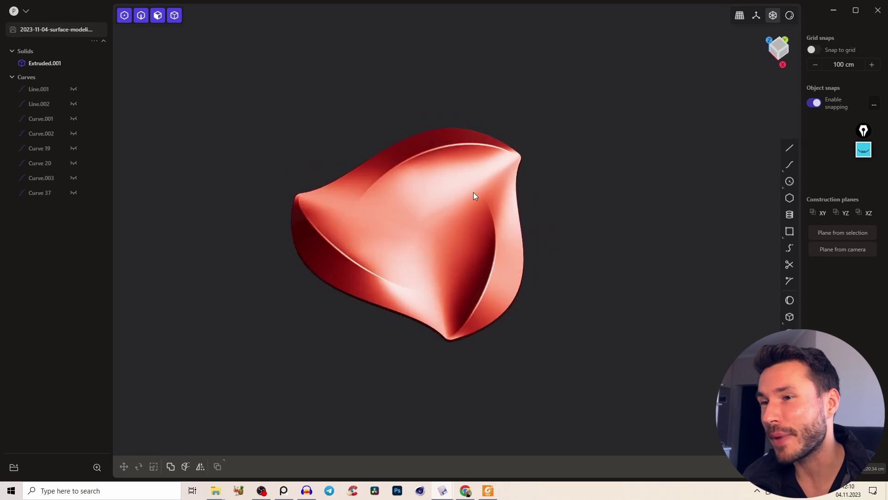
# - Orbit the finished filleted red shell to inspect it from a low side, the top and another angle
pyautogui.moveTo(474, 192); pyautogui.dragTo(427, 212, button='right')
pyautogui.press('e')
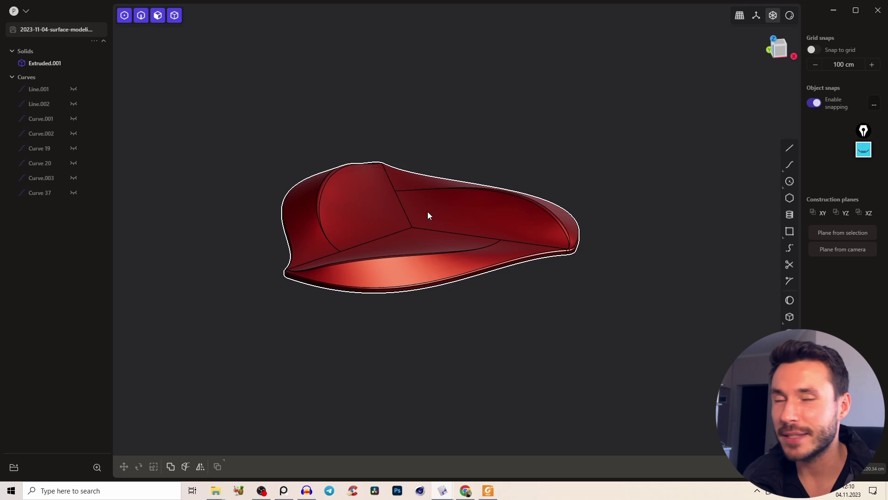
pyautogui.moveTo(487, 259); pyautogui.dragTo(440, 236, button='right')
pyautogui.press('e')
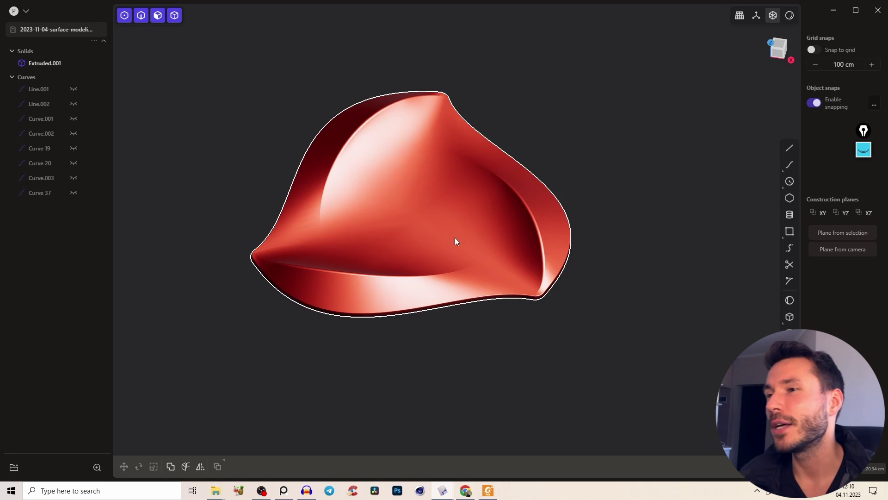
pyautogui.moveTo(456, 242); pyautogui.dragTo(439, 215, button='middle')
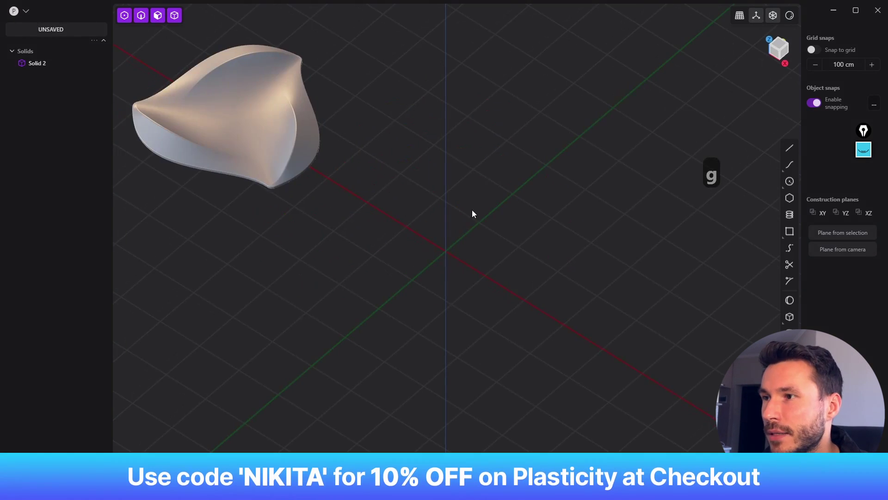
# - Switch to the top view and zoom in on the origin beside the white reference solid
pyautogui.moveTo(472, 210); pyautogui.dragTo(367, 198, button='middle')
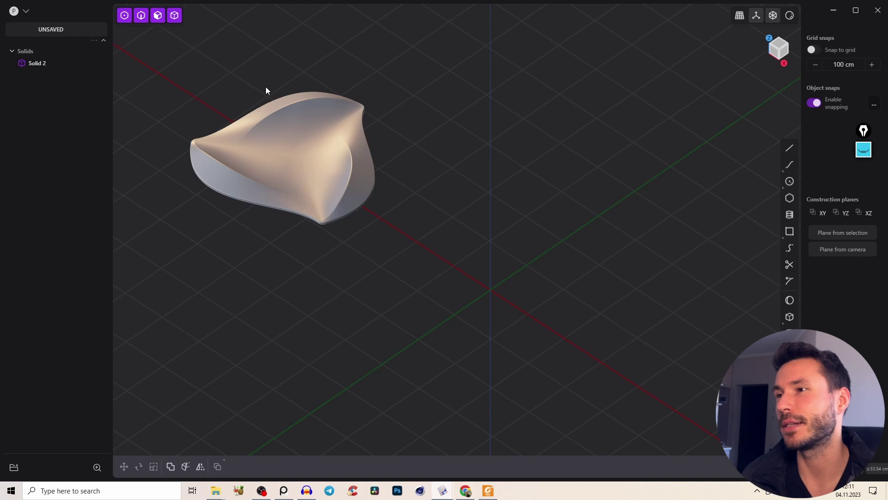
pyautogui.click(781, 44)
pyautogui.moveTo(722, 137); pyautogui.dragTo(454, 195, button='middle')
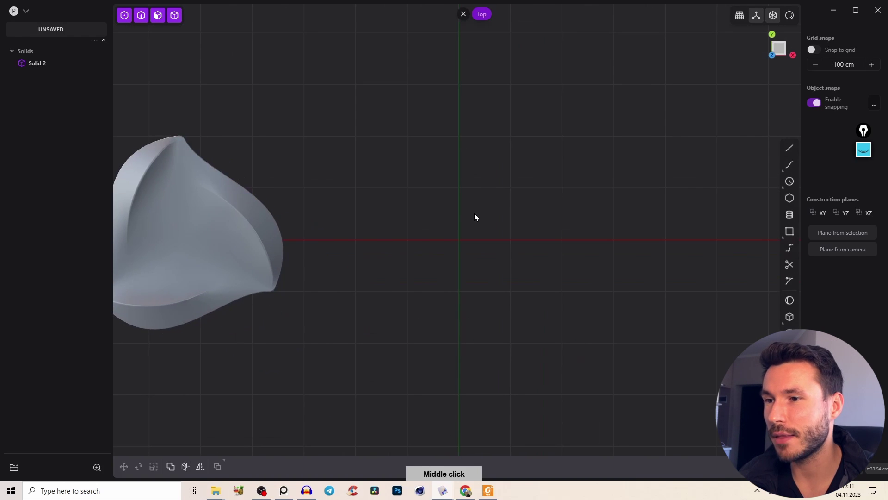
pyautogui.press('e')
pyautogui.moveTo(518, 205); pyautogui.dragTo(654, 217, button='right')
pyautogui.press('Escape')
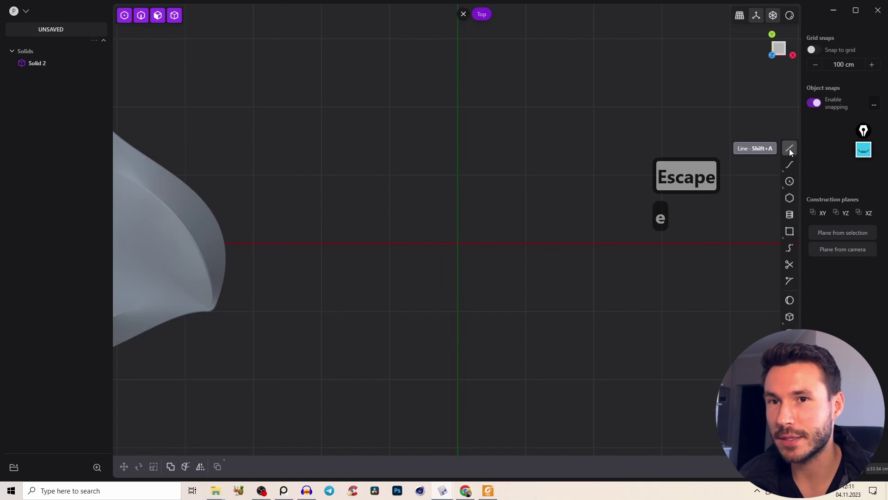
# - Draw a vertical line from the origin pointing straight up
pyautogui.click(789, 148)
pyautogui.click(457, 243)
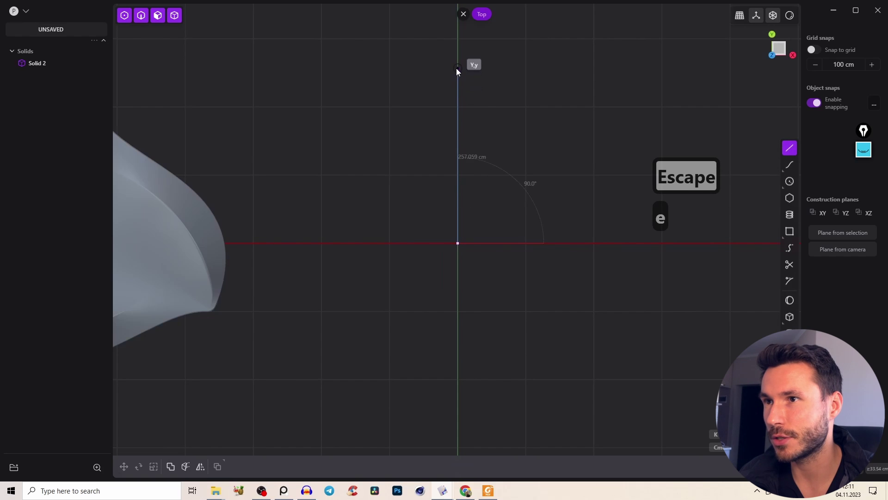
pyautogui.click(457, 67)
pyautogui.rightClick(486, 116)
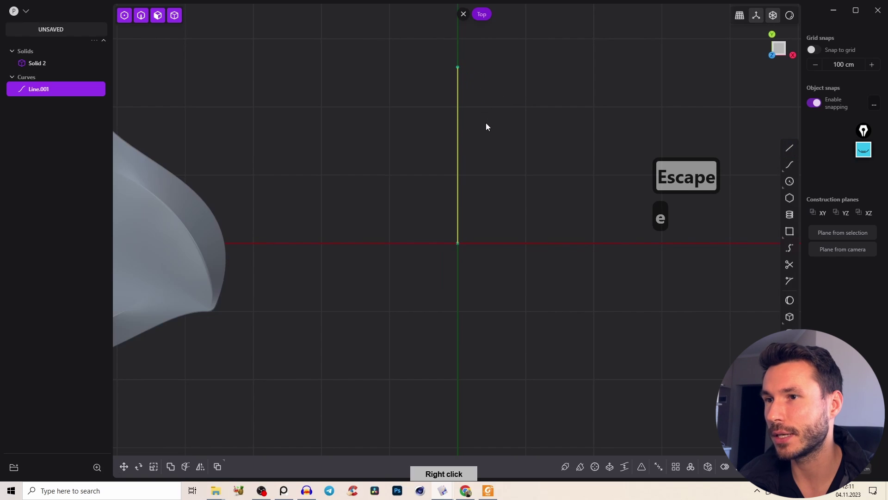
# - Radially array the line around the origin with Number 3
pyautogui.click(693, 464)
pyautogui.click(458, 243)
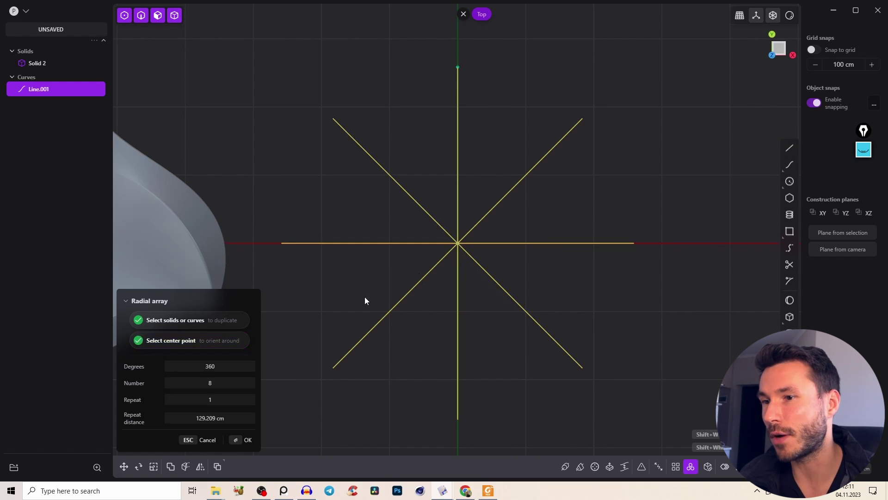
pyautogui.click(229, 382)
pyautogui.write('3')
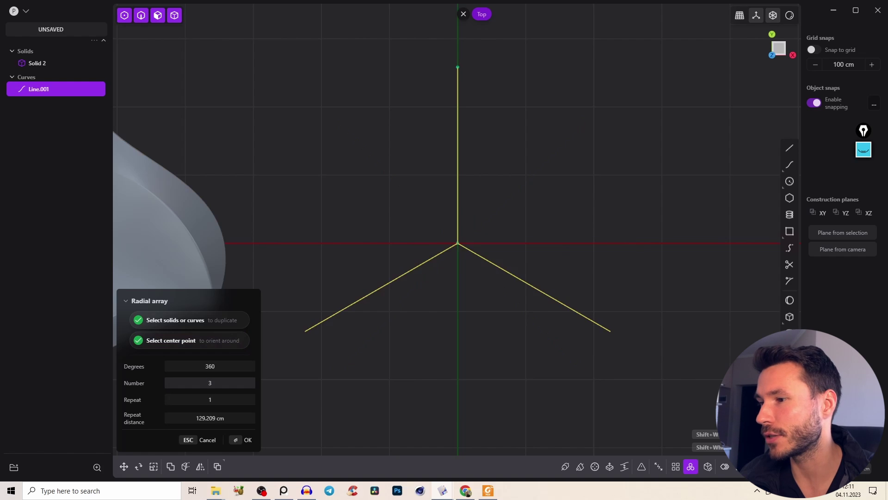
pyautogui.click(245, 439)
# - Delete the lower-left line, leaving two guide lines 120° apart
pyautogui.click(412, 279)
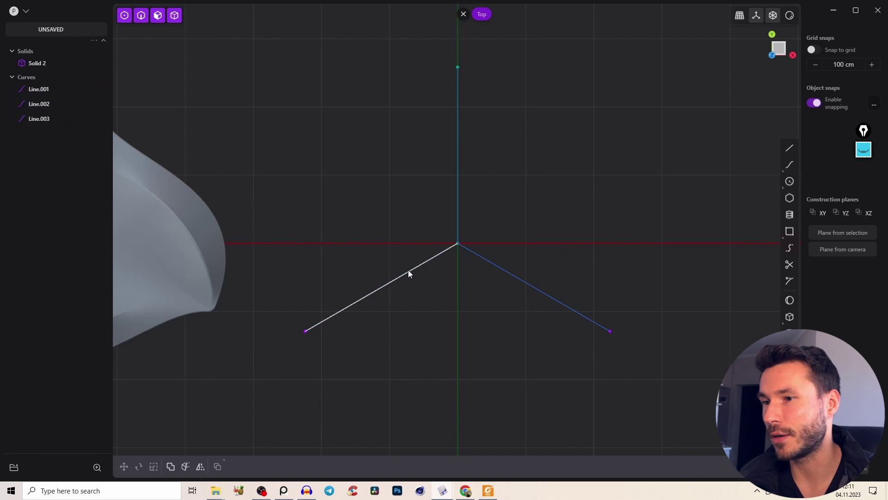
pyautogui.press('2')
pyautogui.click(408, 272)
pyautogui.press('x')
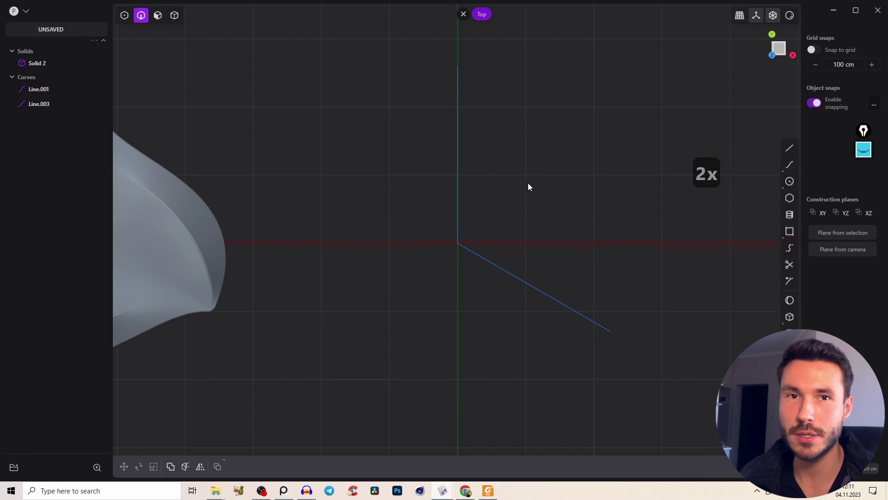
pyautogui.moveTo(460, 213); pyautogui.dragTo(339, 236, button='right')
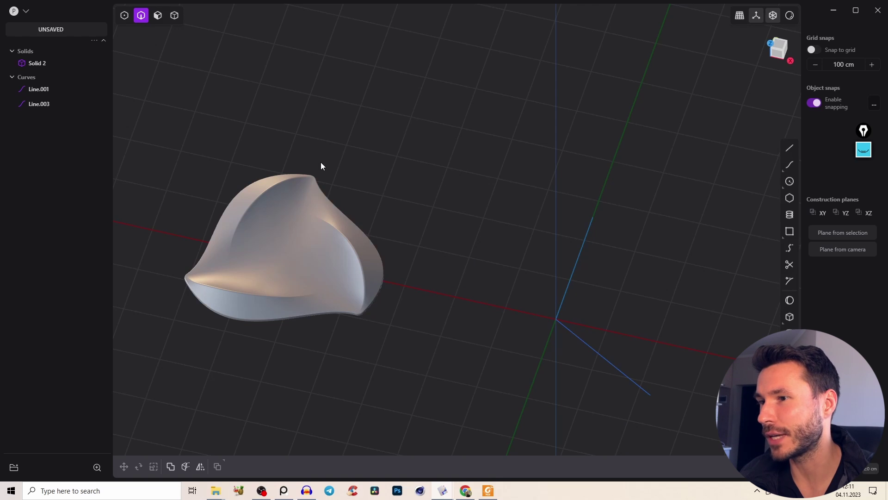
pyautogui.moveTo(355, 240); pyautogui.dragTo(370, 262, button='right')
pyautogui.scroll(5, 362, 243)
pyautogui.click(364, 238)
pyautogui.press('b')
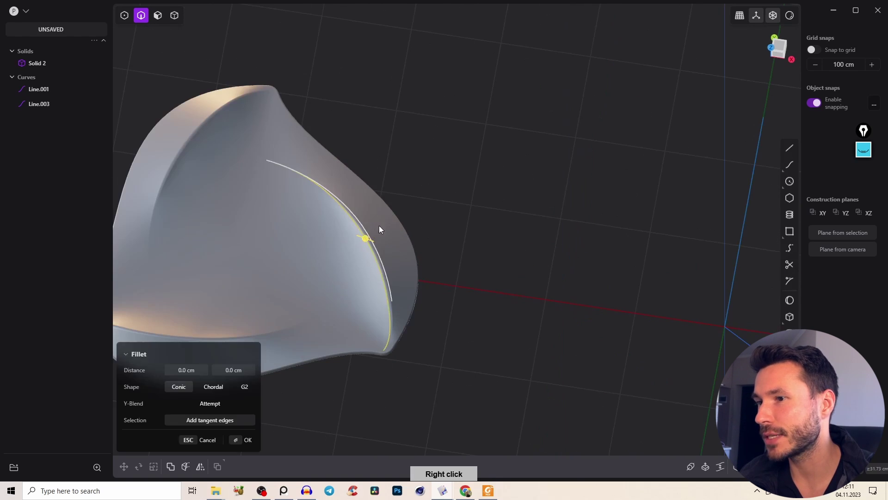
pyautogui.moveTo(379, 229); pyautogui.dragTo(406, 133, button='middle')
pyautogui.moveTo(381, 188); pyautogui.dragTo(350, 230, button='middle')
pyautogui.press('3')
pyautogui.click(350, 231)
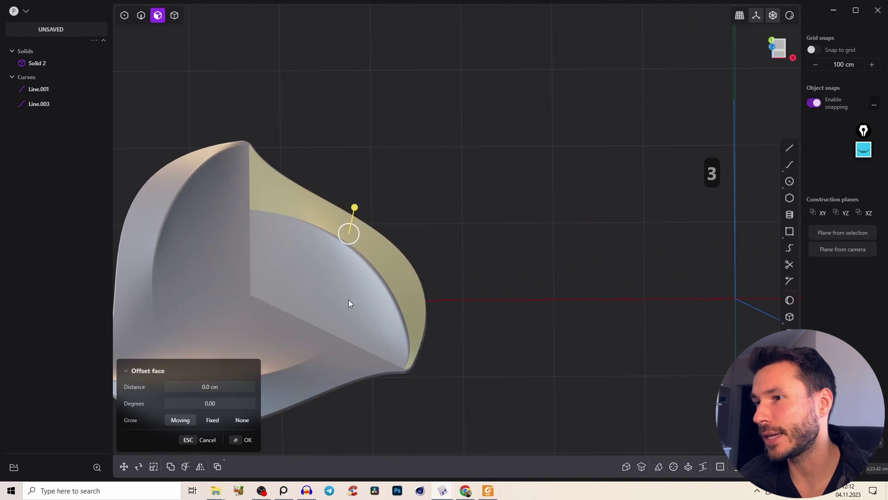
pyautogui.moveTo(349, 301); pyautogui.dragTo(345, 159, button='middle')
pyautogui.click(361, 271)
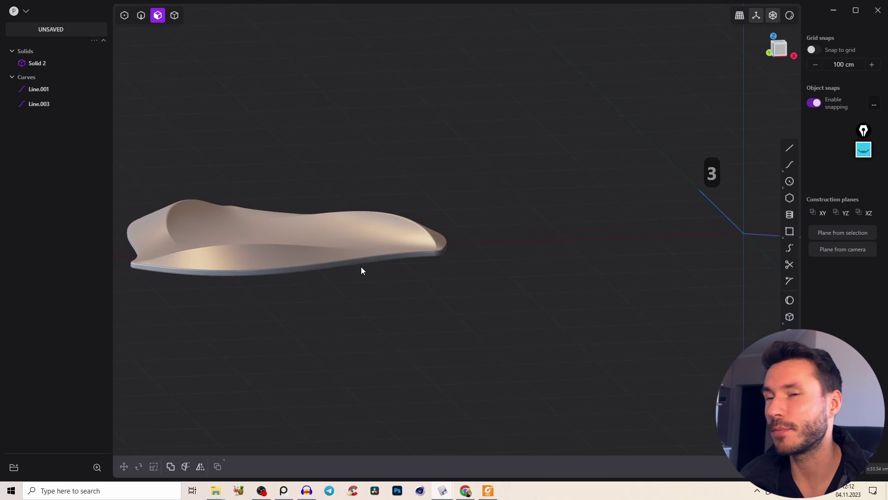
pyautogui.moveTo(377, 268); pyautogui.dragTo(347, 288, button='middle')
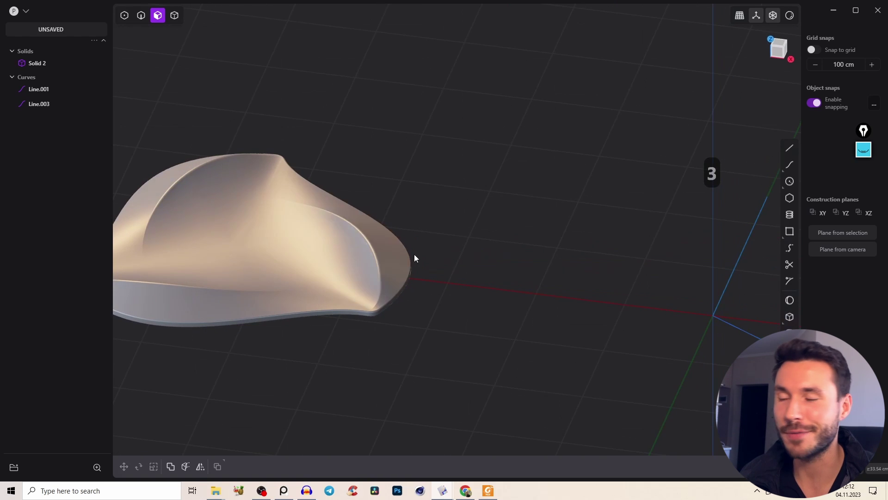
pyautogui.moveTo(414, 258); pyautogui.dragTo(381, 237, button='middle')
pyautogui.moveTo(437, 219); pyautogui.dragTo(367, 199, button='right')
pyautogui.scroll(-5, 469, 194)
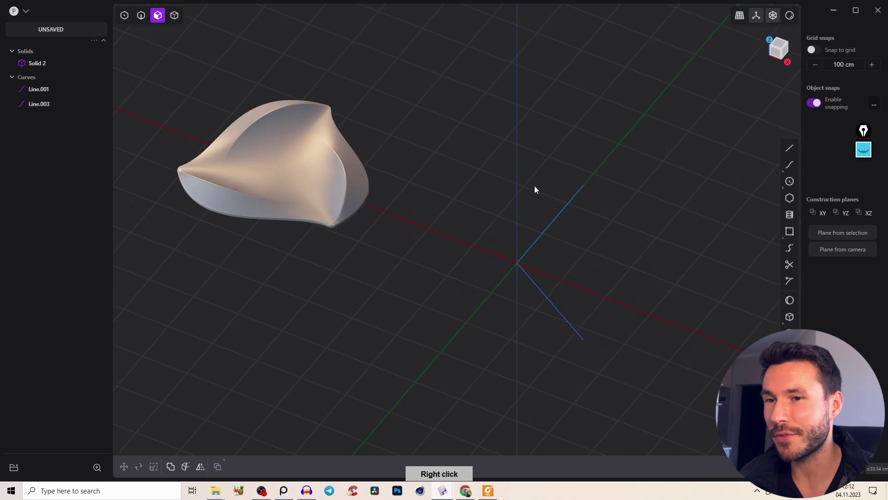
pyautogui.moveTo(535, 185); pyautogui.dragTo(393, 161, button='right')
pyautogui.click(781, 46)
pyautogui.moveTo(407, 243)
pyautogui.mouseDown(button='right')
pyautogui.moveTo(366, 193)
pyautogui.moveTo(416, 234)
pyautogui.mouseUp(button='right')
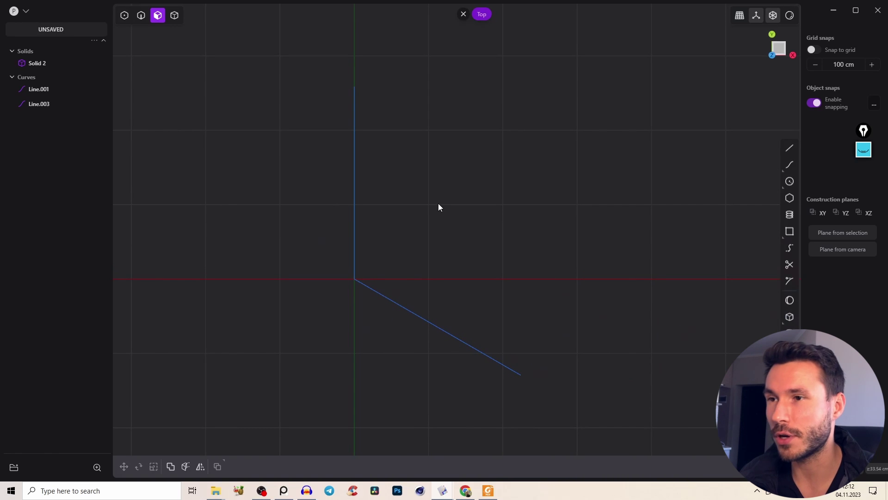
# - Draw a curve from the vertical line's top end through two points to the lower line's endpoint
pyautogui.press('f')
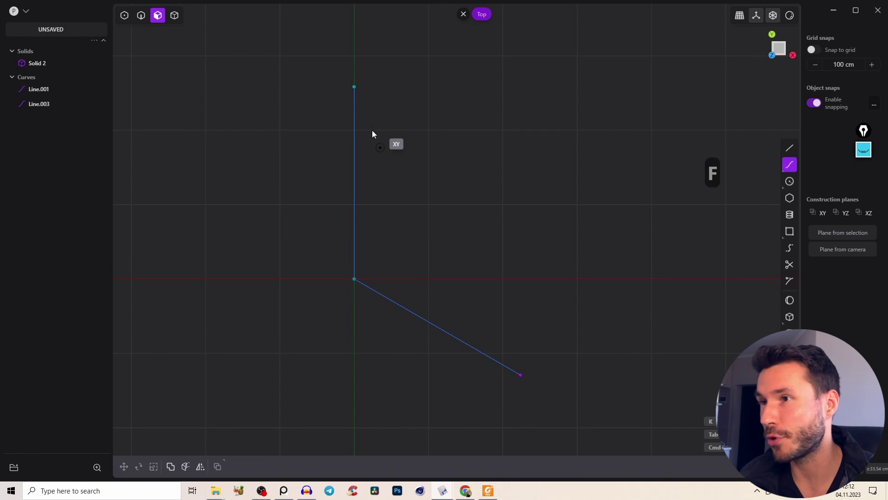
pyautogui.click(355, 87)
pyautogui.click(462, 173)
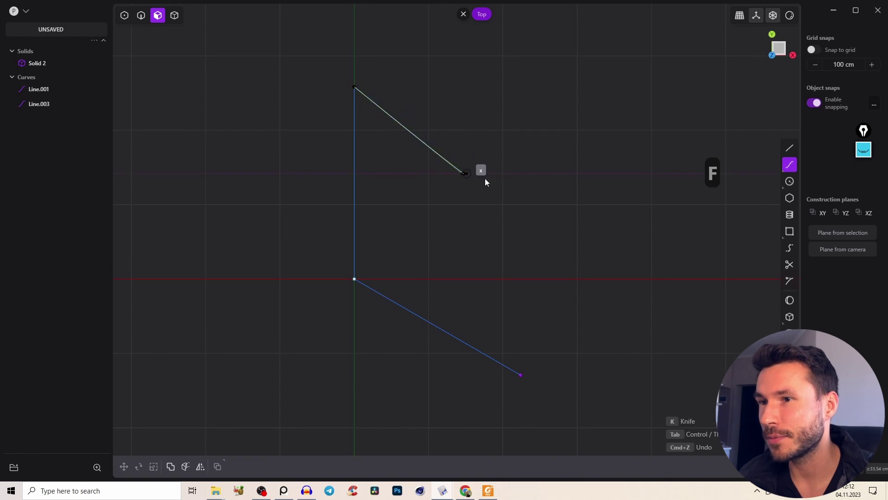
pyautogui.click(571, 237)
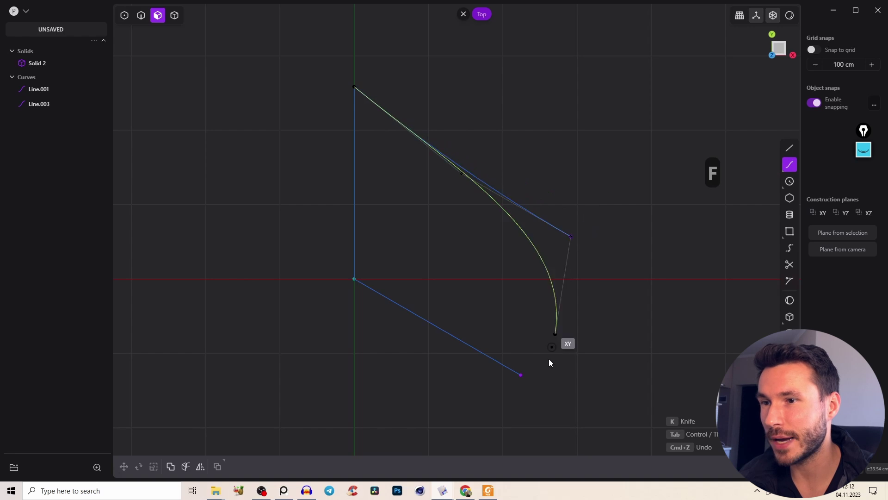
pyautogui.click(520, 374)
pyautogui.rightClick(546, 270)
# - Drag the curve's right and upper-left control points to shape a smooth S-curve
pyautogui.press('1')
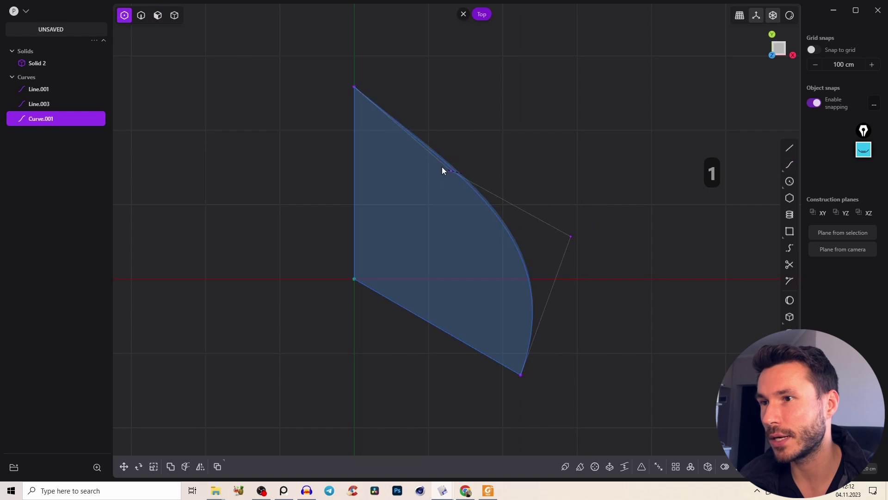
pyautogui.moveTo(571, 237); pyautogui.dragTo(596, 211)
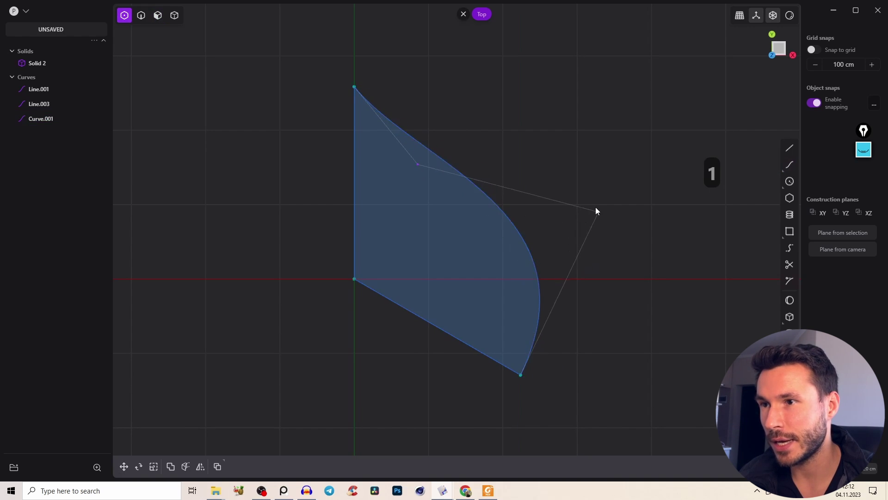
pyautogui.moveTo(416, 171); pyautogui.dragTo(415, 180)
pyautogui.moveTo(599, 212)
pyautogui.mouseDown()
pyautogui.moveTo(603, 200)
pyautogui.moveTo(601, 210)
pyautogui.mouseUp()
pyautogui.moveTo(415, 177); pyautogui.dragTo(417, 185)
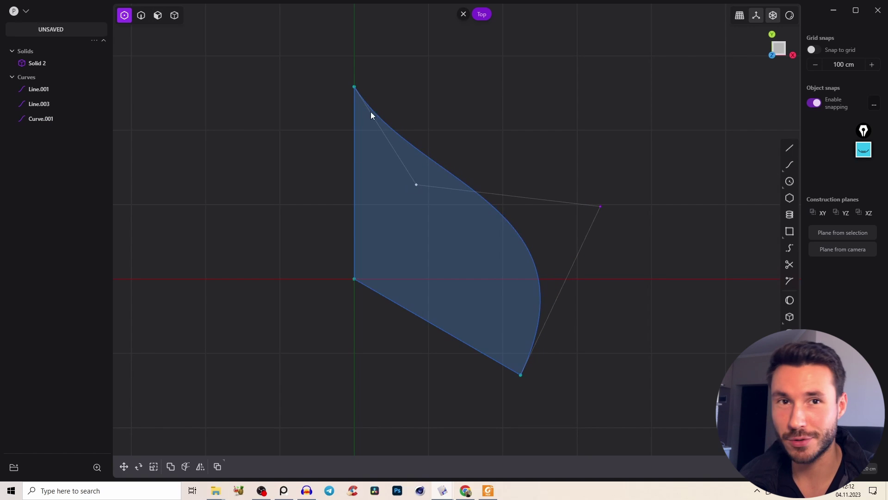
pyautogui.moveTo(601, 207); pyautogui.dragTo(595, 213)
pyautogui.moveTo(417, 184)
pyautogui.mouseDown()
pyautogui.moveTo(417, 196)
pyautogui.moveTo(413, 168)
pyautogui.moveTo(407, 177)
pyautogui.mouseUp()
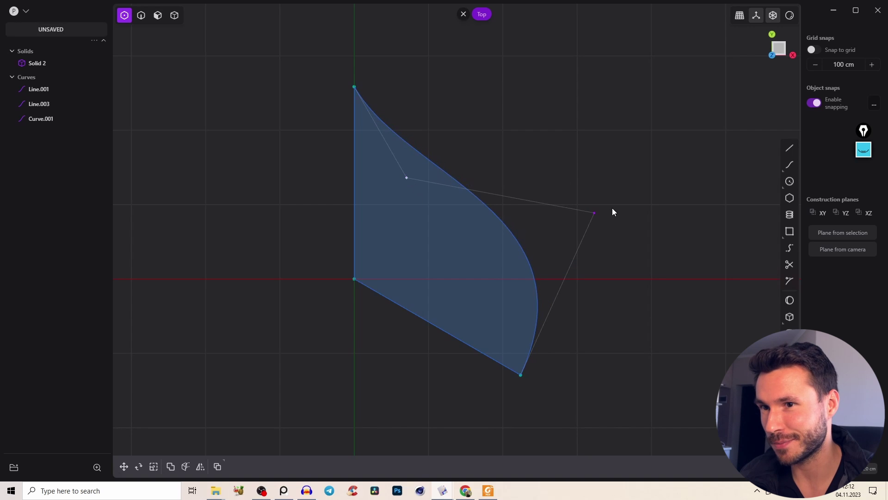
pyautogui.moveTo(603, 208); pyautogui.dragTo(604, 196)
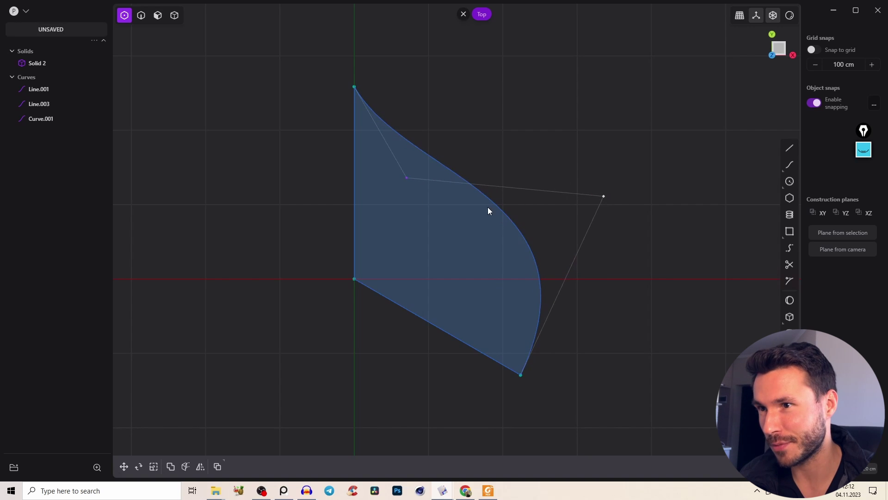
pyautogui.moveTo(406, 178); pyautogui.dragTo(404, 187)
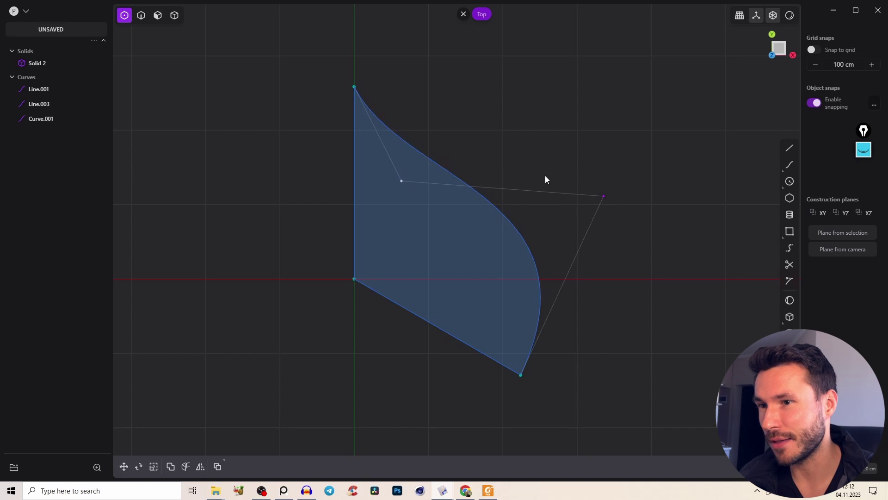
pyautogui.press('2')
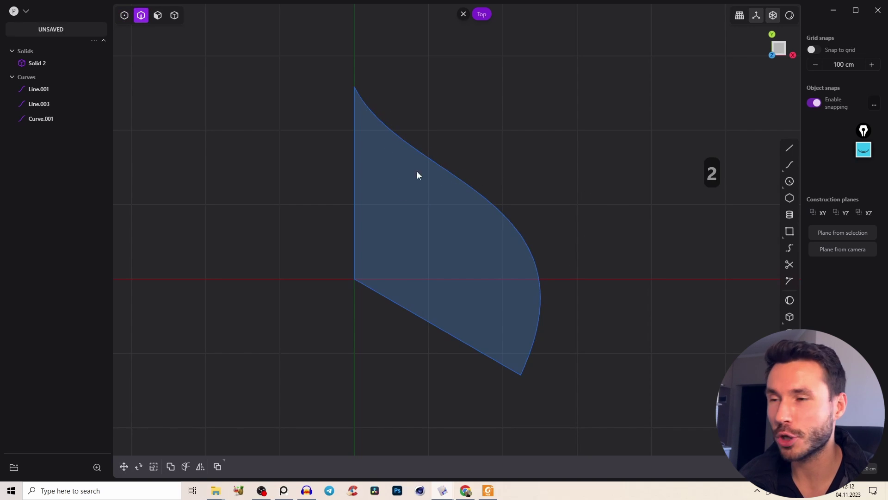
pyautogui.press('2')
pyautogui.click(476, 191)
pyautogui.scroll(-1, 513, 301)
pyautogui.moveTo(523, 317); pyautogui.dragTo(518, 311, button='right')
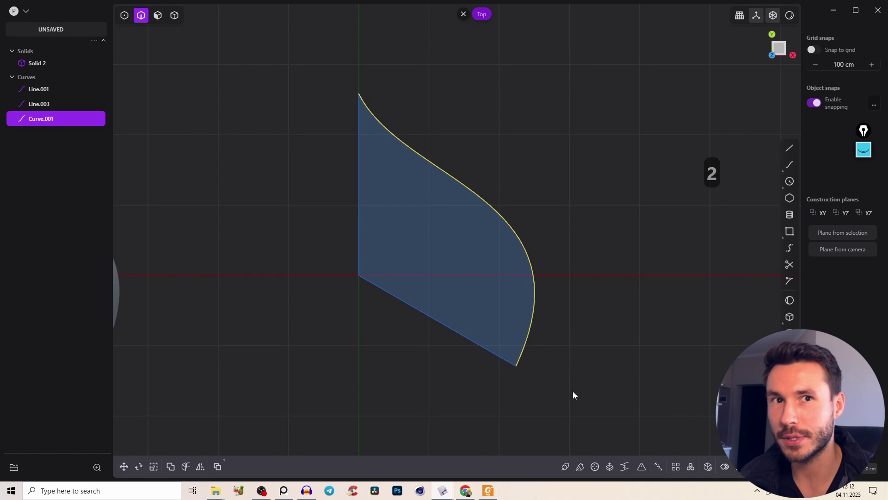
pyautogui.hotkey('shift', 'w')
pyautogui.click(358, 280)
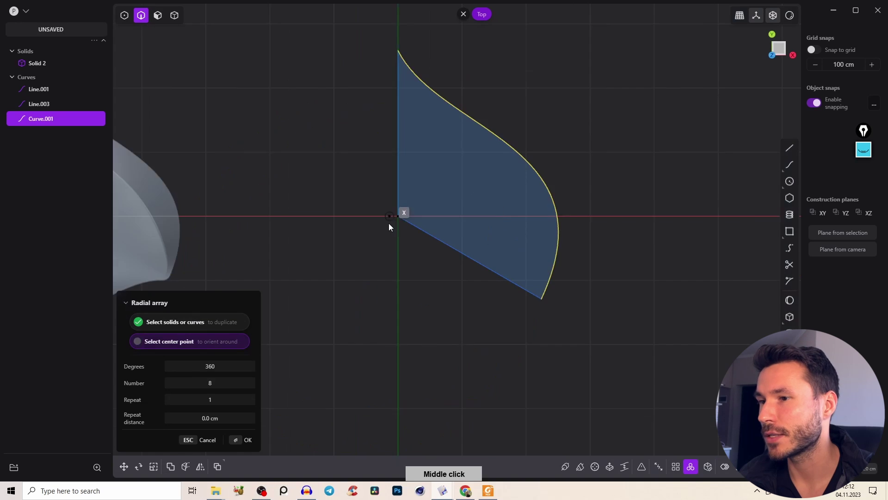
pyautogui.scroll(3, 388, 223)
pyautogui.moveTo(390, 222); pyautogui.dragTo(391, 216, button='right')
pyautogui.click(399, 207)
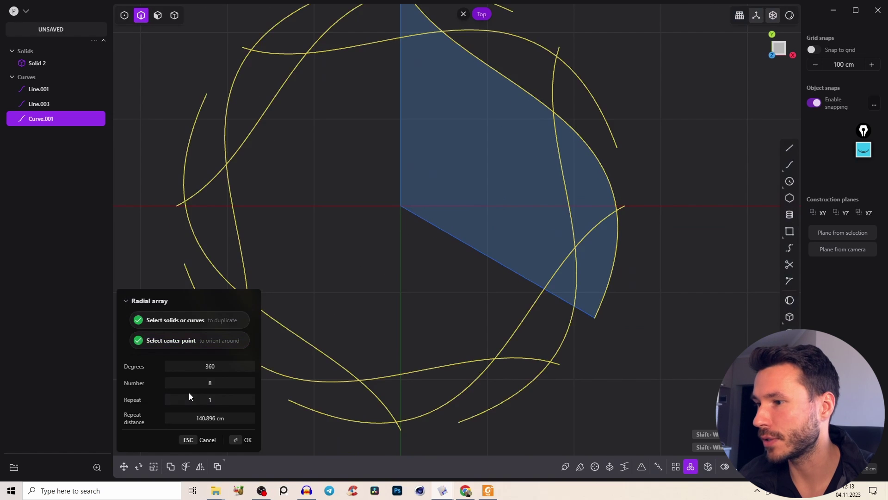
pyautogui.click(199, 382)
pyautogui.write('3')
pyautogui.moveTo(452, 221); pyautogui.dragTo(535, 270, button='right')
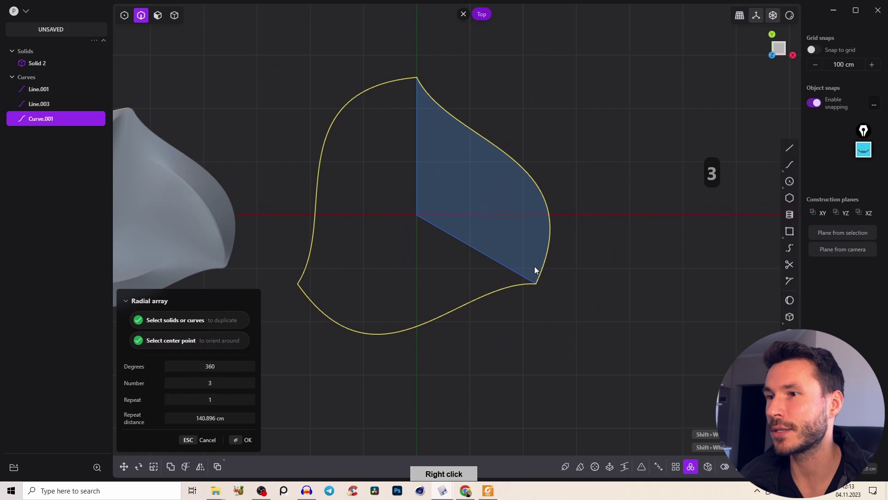
pyautogui.moveTo(457, 228); pyautogui.dragTo(484, 222, button='middle')
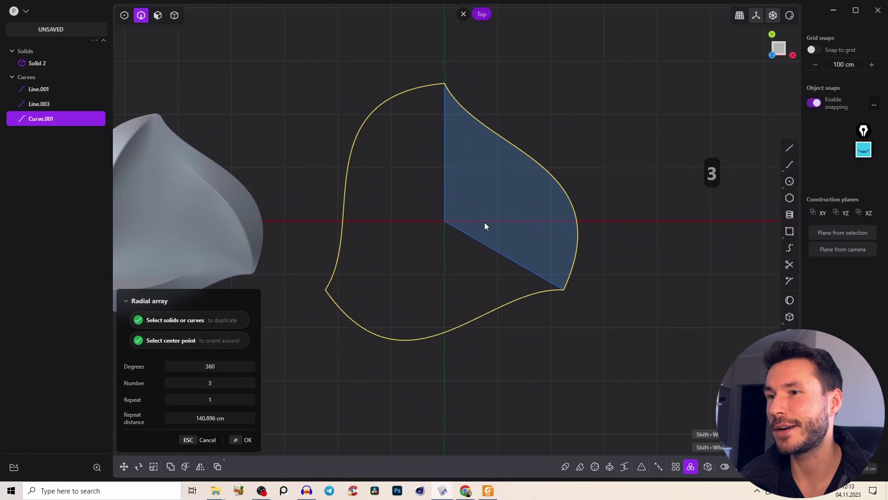
pyautogui.moveTo(484, 222); pyautogui.dragTo(471, 109, button='right')
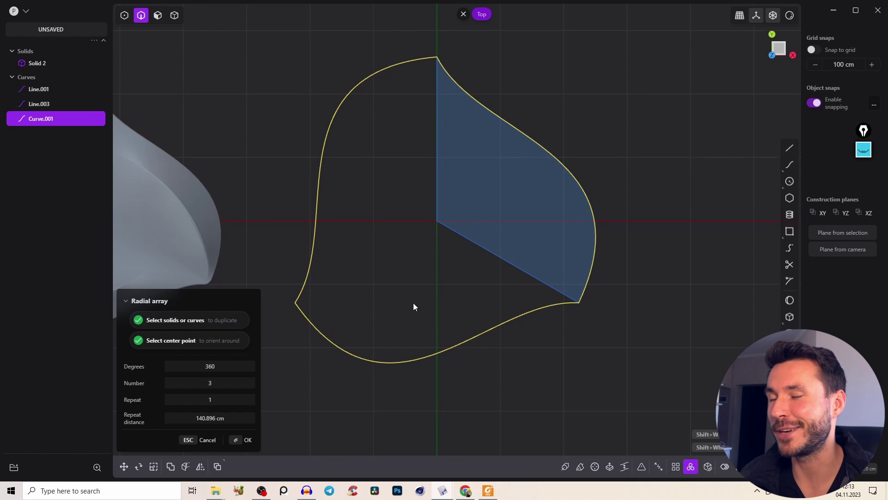
pyautogui.press('Escape')
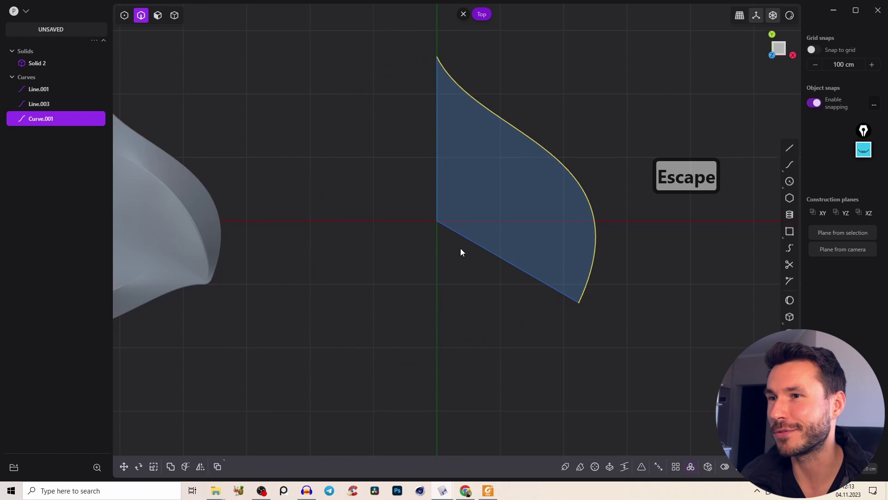
pyautogui.moveTo(501, 218); pyautogui.dragTo(464, 237, button='middle')
pyautogui.click(779, 56)
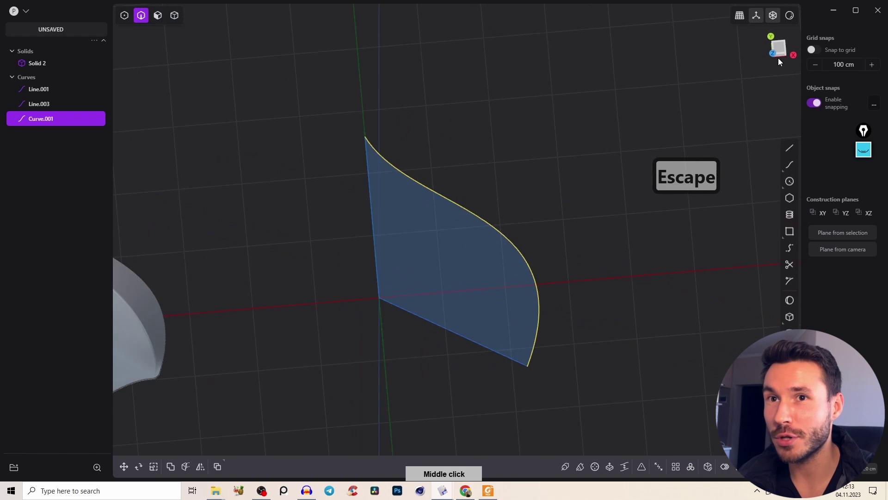
pyautogui.moveTo(392, 251); pyautogui.dragTo(470, 240, button='right')
pyautogui.moveTo(471, 240); pyautogui.dragTo(356, 284, button='middle')
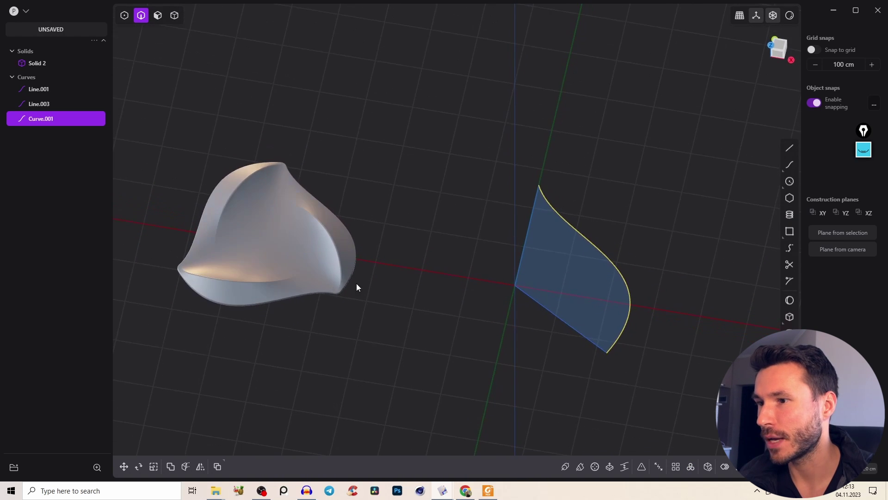
pyautogui.moveTo(356, 283); pyautogui.dragTo(373, 318, button='right')
pyautogui.moveTo(373, 317); pyautogui.dragTo(351, 282, button='middle')
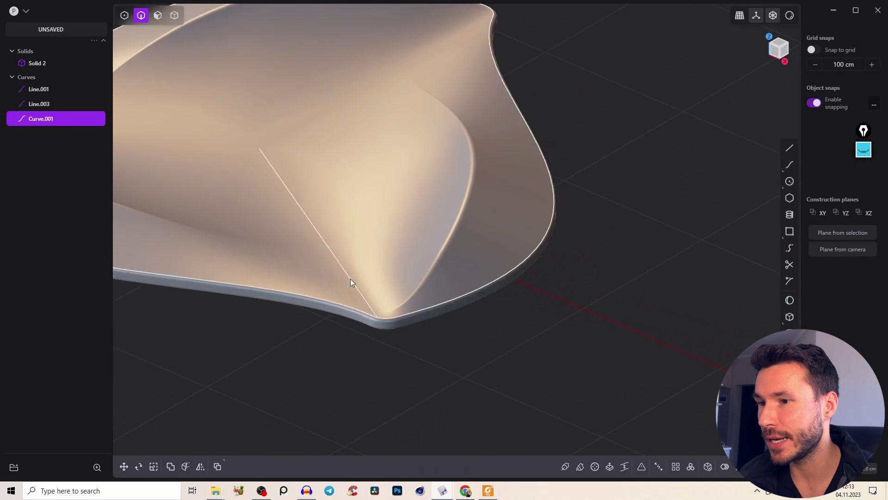
pyautogui.press('e')
pyautogui.press('e')
pyautogui.moveTo(375, 310); pyautogui.dragTo(387, 290, button='middle')
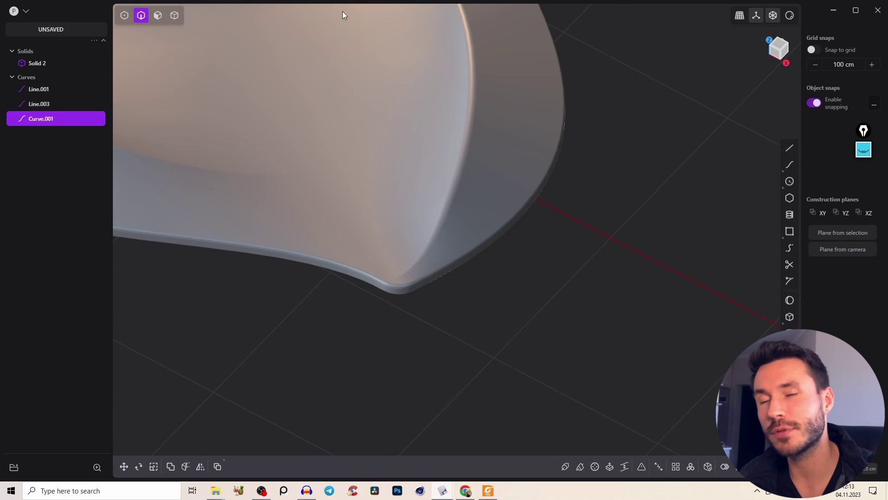
pyautogui.moveTo(409, 146); pyautogui.dragTo(427, 188, button='right')
pyautogui.moveTo(427, 188); pyautogui.dragTo(248, 174, button='middle')
pyautogui.moveTo(248, 174); pyautogui.dragTo(622, 135, button='right')
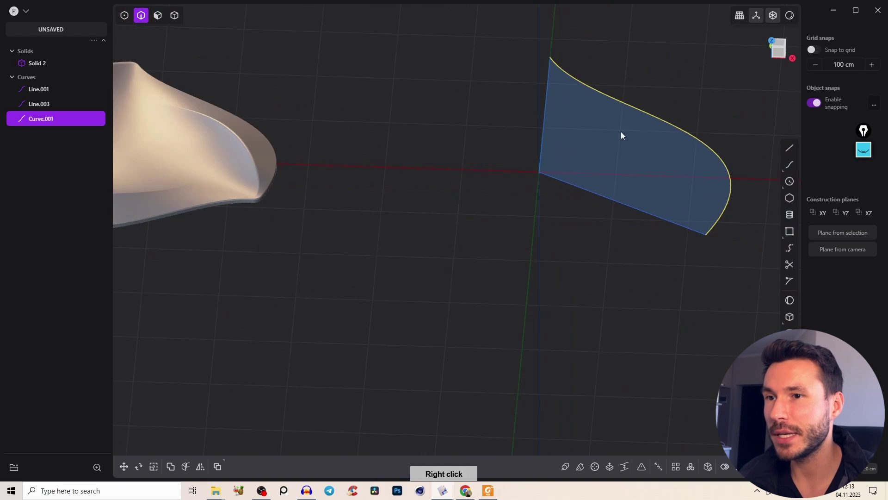
pyautogui.moveTo(623, 134); pyautogui.dragTo(457, 218, button='middle')
pyautogui.moveTo(441, 187); pyautogui.dragTo(447, 220, button='middle')
pyautogui.press('2')
pyautogui.click(424, 174)
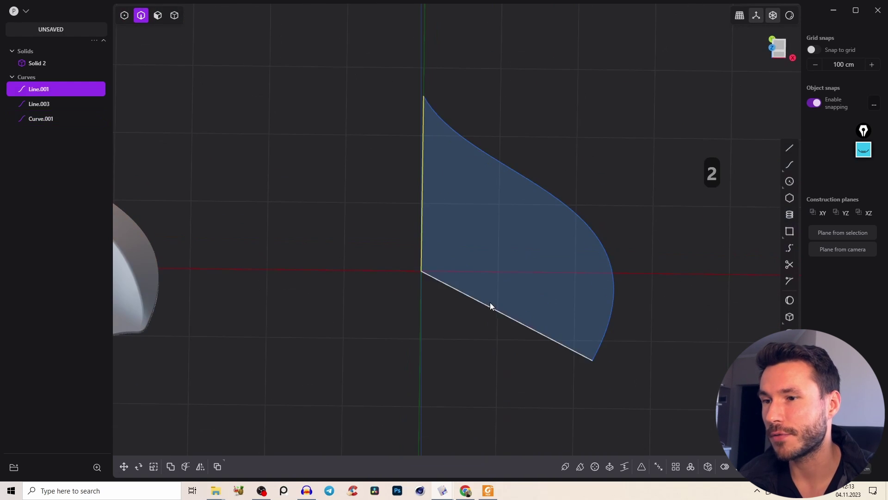
pyautogui.keyDown('shift'); pyautogui.click(490, 303); pyautogui.keyUp('shift')
pyautogui.moveTo(531, 251); pyautogui.dragTo(534, 260, button='middle')
pyautogui.click(590, 161)
pyautogui.moveTo(522, 224); pyautogui.dragTo(536, 227, button='middle')
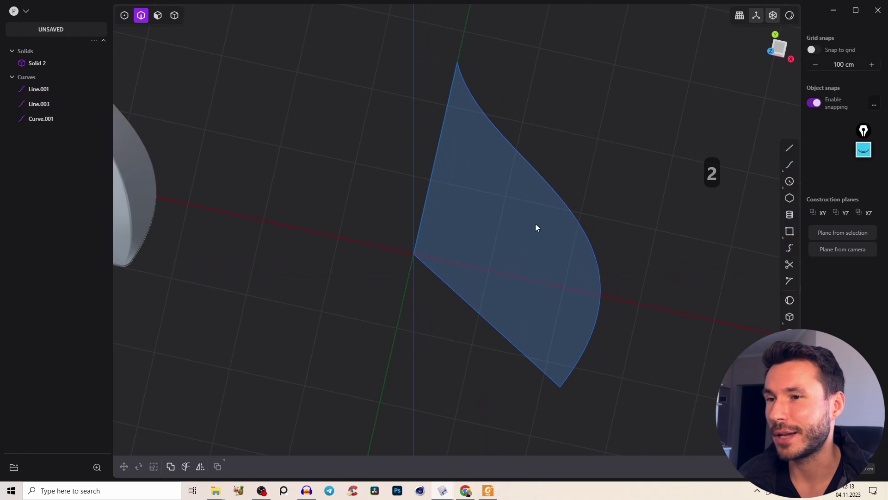
pyautogui.moveTo(510, 255); pyautogui.dragTo(525, 263, button='middle')
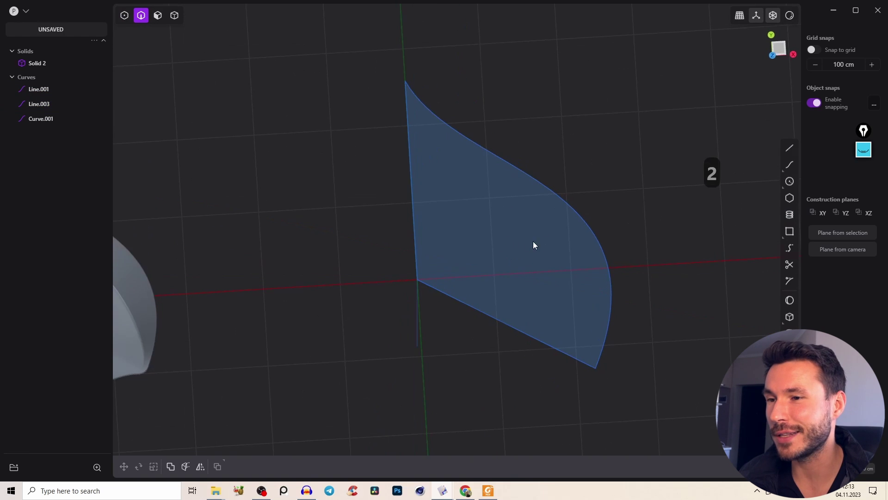
pyautogui.moveTo(605, 162); pyautogui.dragTo(592, 151, button='middle')
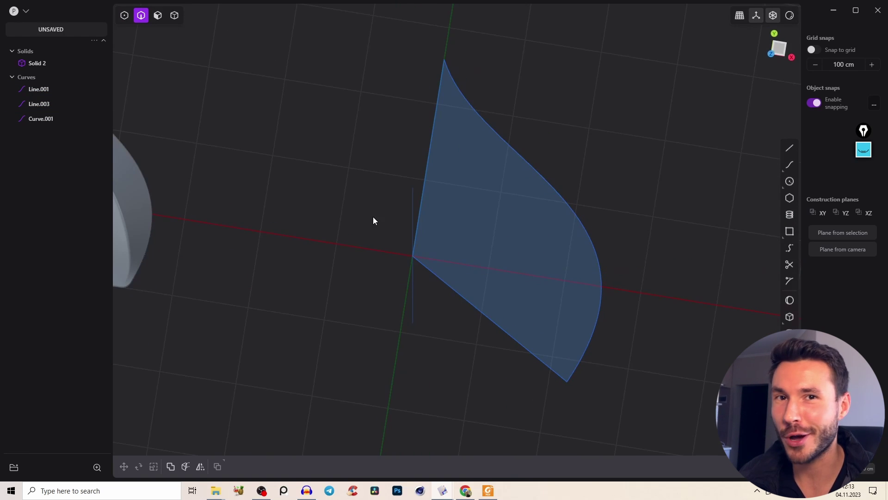
pyautogui.click(772, 53)
pyautogui.rightClick(520, 290)
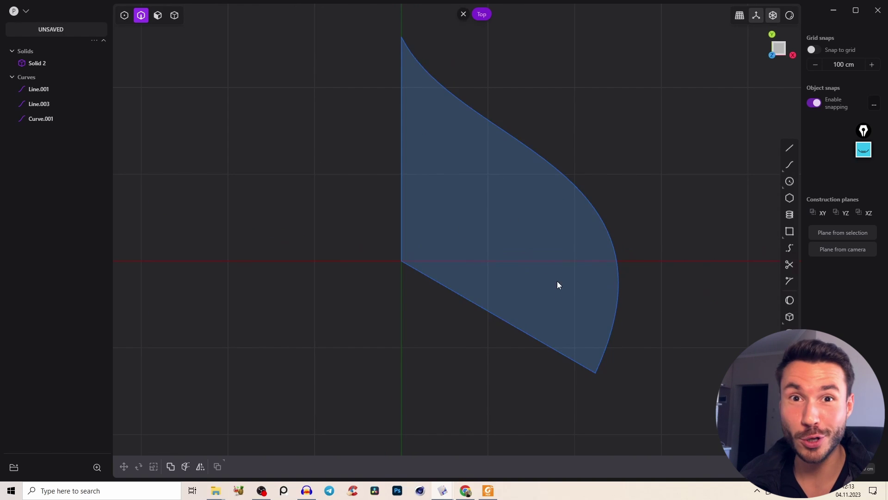
pyautogui.click(488, 490)
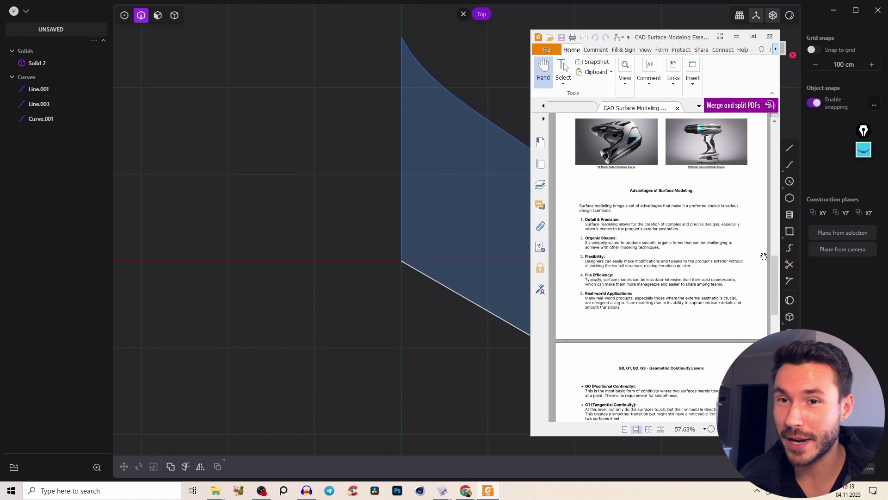
pyautogui.moveTo(775, 277); pyautogui.dragTo(754, 238)
pyautogui.click(736, 36)
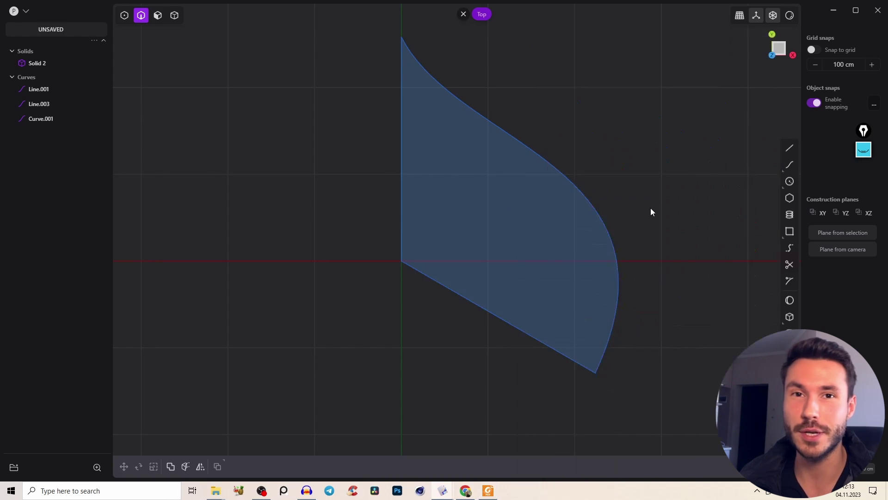
pyautogui.moveTo(563, 194); pyautogui.dragTo(527, 225, button='middle')
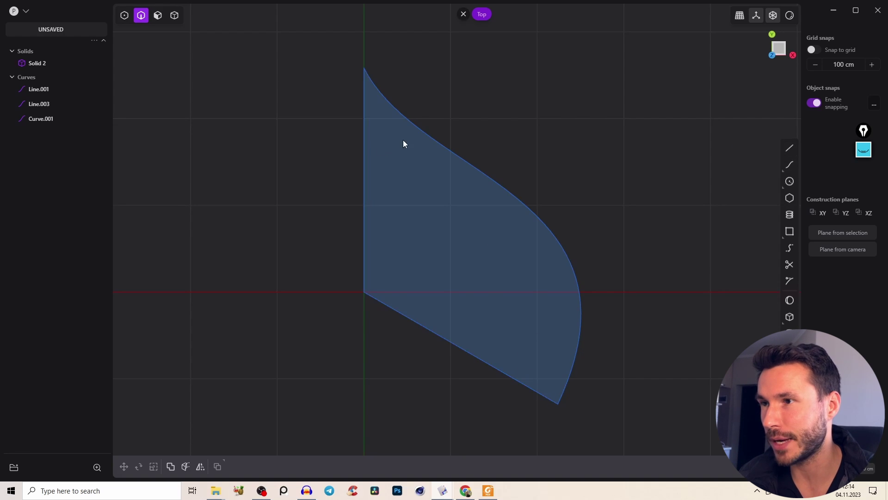
pyautogui.click(363, 222)
# - Extrude the two straight edges freestyle into two flat sheets
pyautogui.click(389, 310)
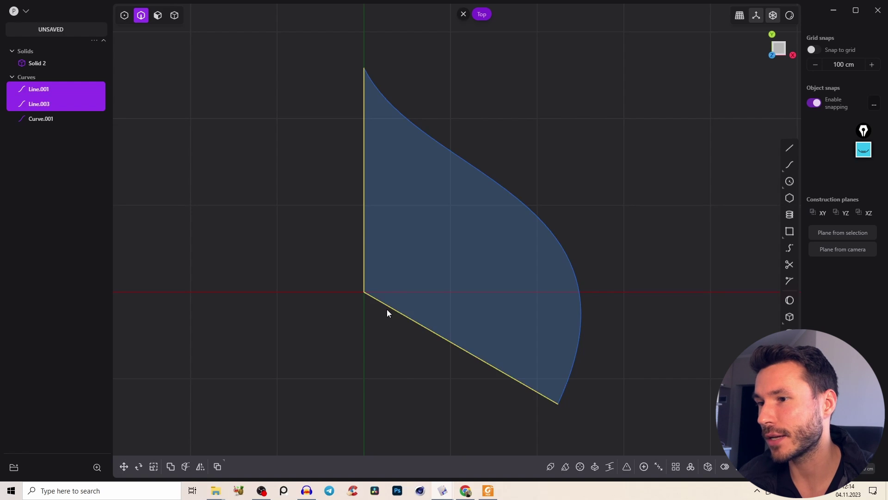
pyautogui.press('e')
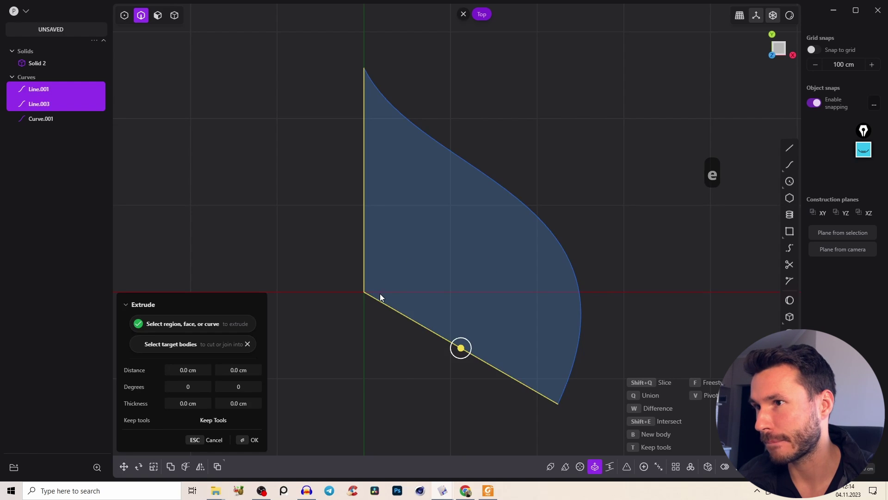
pyautogui.press('f')
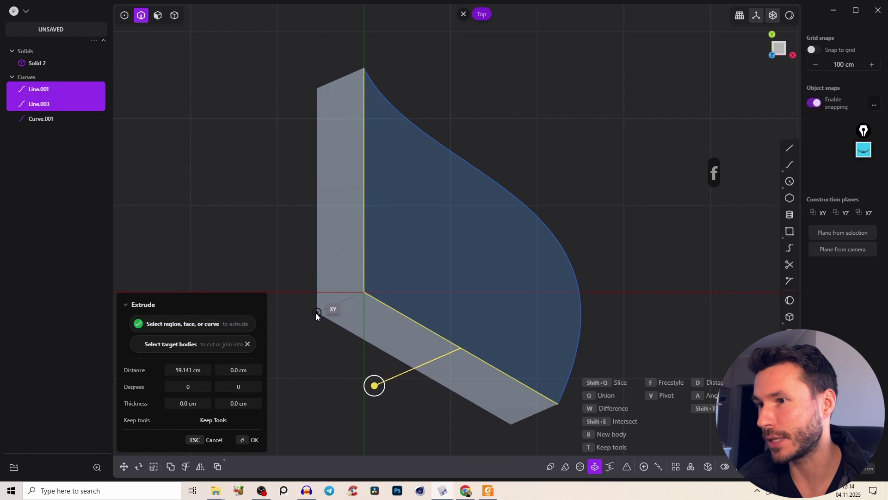
pyautogui.rightClick(419, 229)
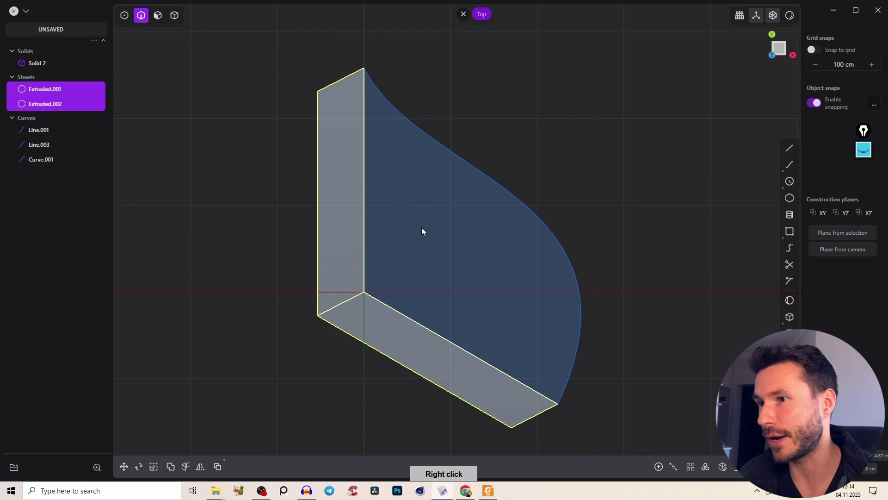
# - Hide the straight guide lines Line.001 and Line.003
pyautogui.press('2')
pyautogui.click(401, 314)
pyautogui.keyDown('shift'); pyautogui.click(363, 260); pyautogui.keyUp('shift')
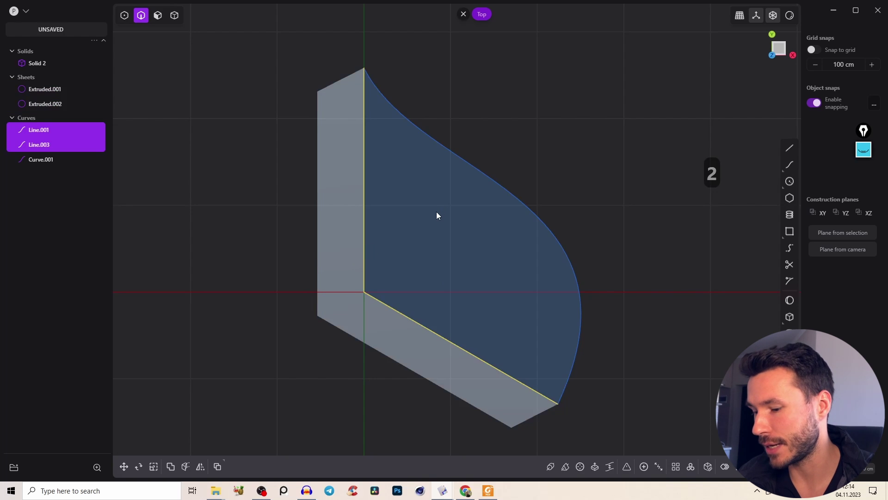
pyautogui.press('h')
pyautogui.press('e')
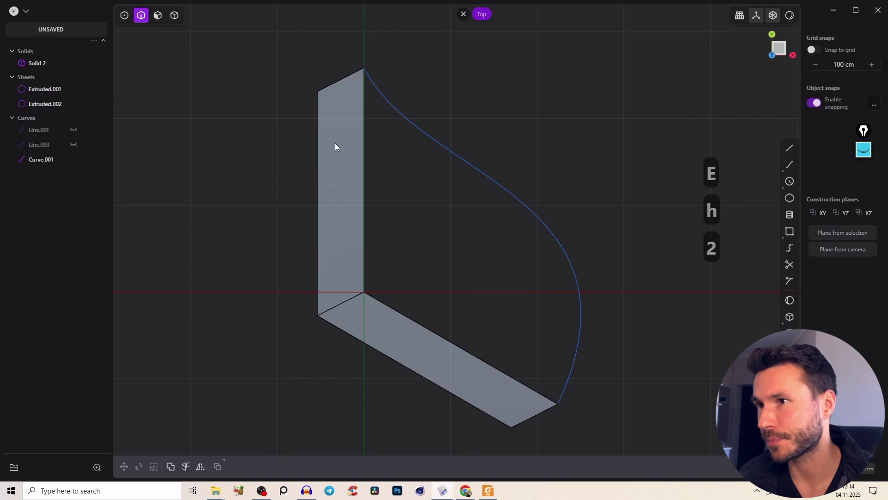
# - Sketch screen annotations marking the intended inner curve across the patch, then clear them
pyautogui.click(864, 149)
pyautogui.click(864, 191)
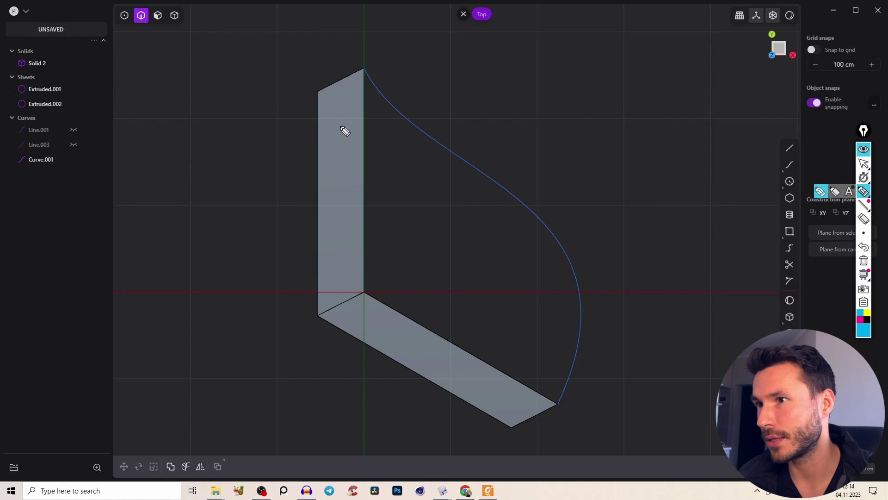
pyautogui.moveTo(341, 125); pyautogui.dragTo(364, 142)
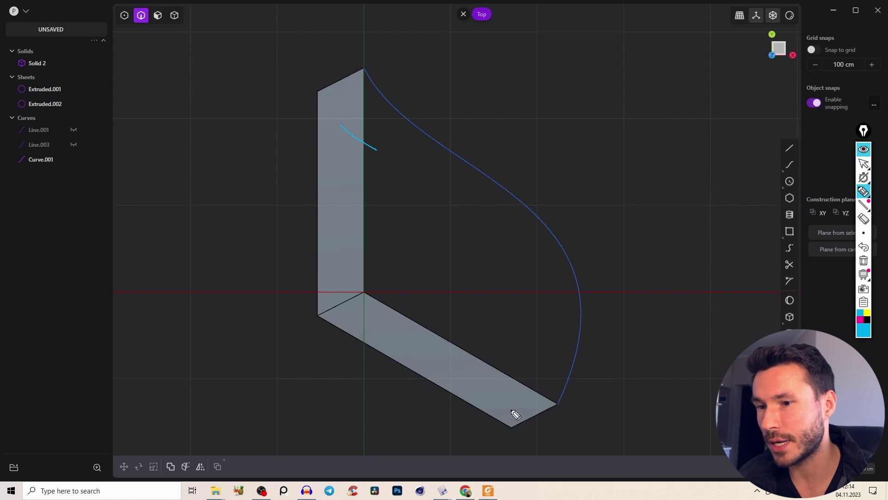
pyautogui.click(867, 313)
pyautogui.moveTo(391, 163)
pyautogui.mouseDown()
pyautogui.moveTo(514, 254)
pyautogui.moveTo(536, 349)
pyautogui.moveTo(524, 380)
pyautogui.mouseUp()
pyautogui.moveTo(526, 301); pyautogui.dragTo(530, 293)
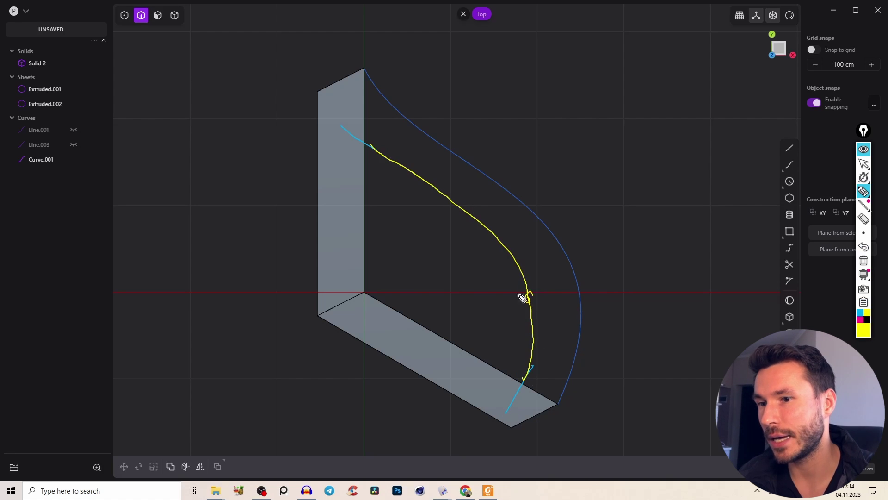
pyautogui.moveTo(463, 212); pyautogui.dragTo(467, 206)
pyautogui.moveTo(418, 179); pyautogui.dragTo(422, 172)
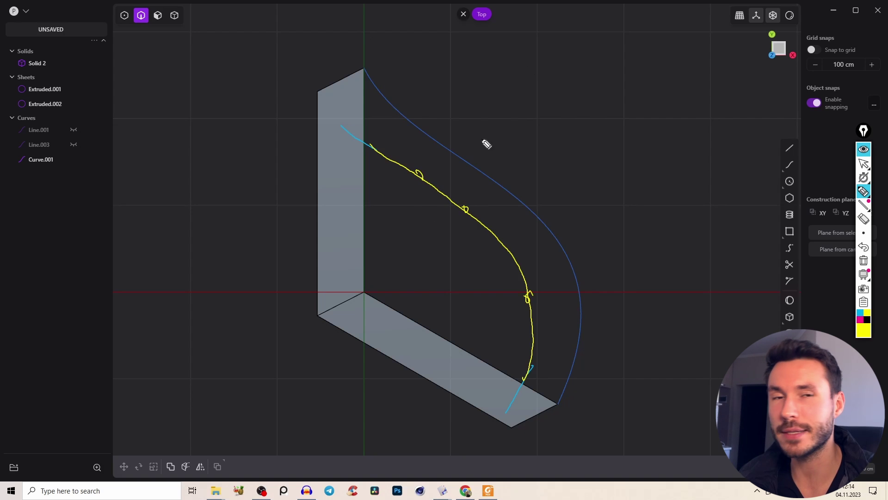
pyautogui.click(864, 149)
# - Snap back to the top view and pan the sheets into position
pyautogui.moveTo(437, 265); pyautogui.dragTo(452, 272, button='right')
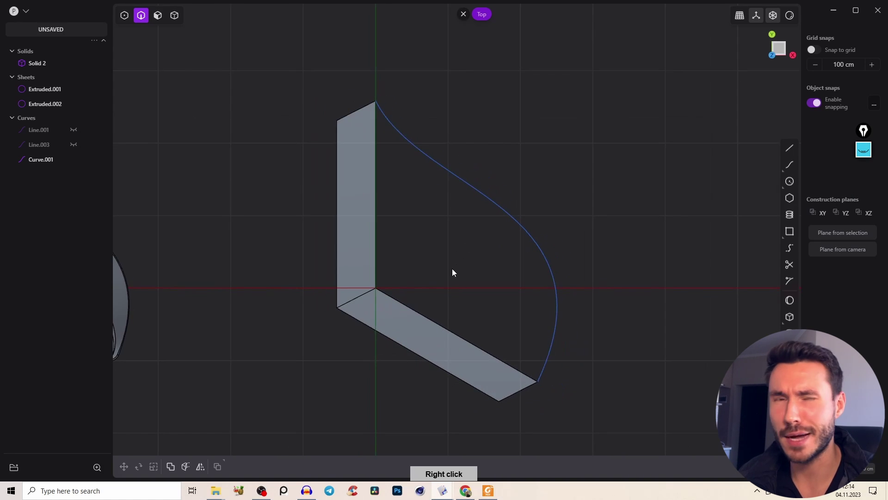
pyautogui.scroll(3, 426, 235)
pyautogui.moveTo(407, 289); pyautogui.dragTo(409, 243, button='middle')
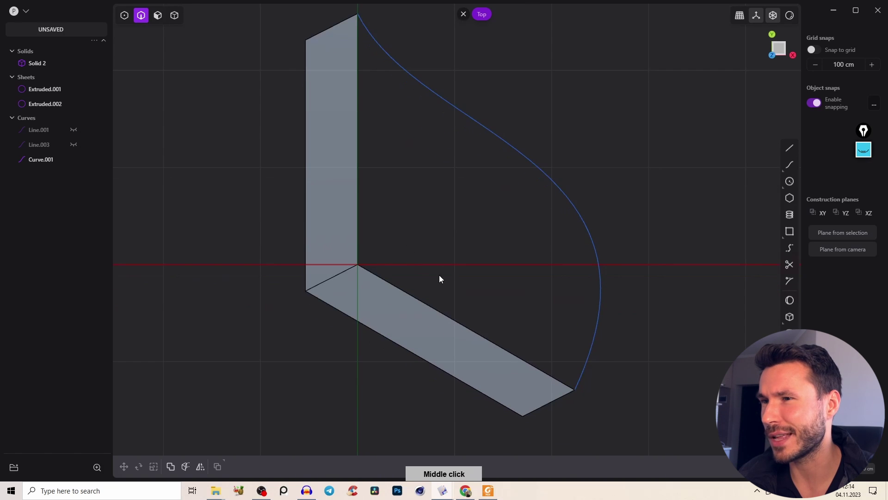
pyautogui.moveTo(439, 275); pyautogui.dragTo(424, 293, button='right')
pyautogui.click(780, 49)
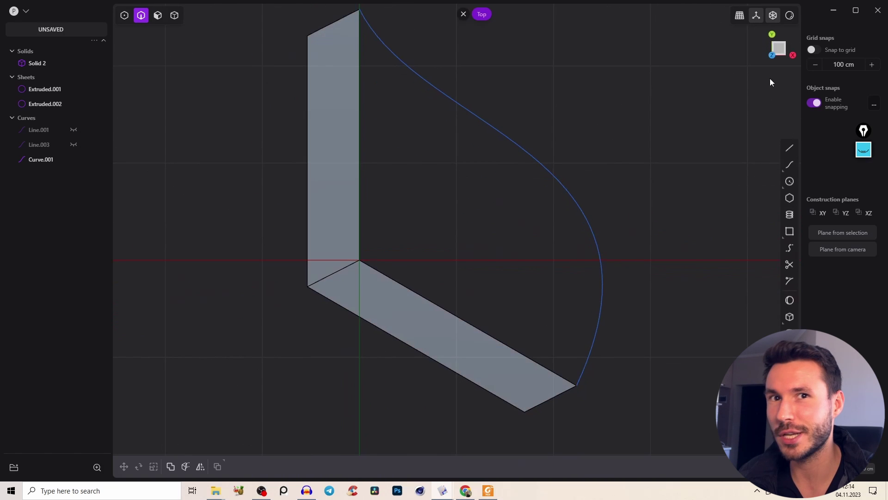
pyautogui.moveTo(437, 291); pyautogui.dragTo(444, 324, button='middle')
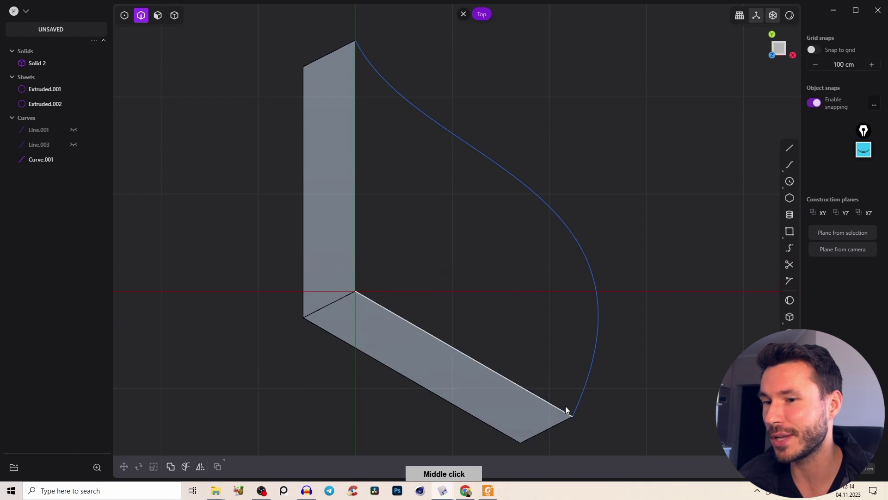
# - Draw two short parallel lines, one on the vertical sheet and one on the bottom sheet
pyautogui.press('a')
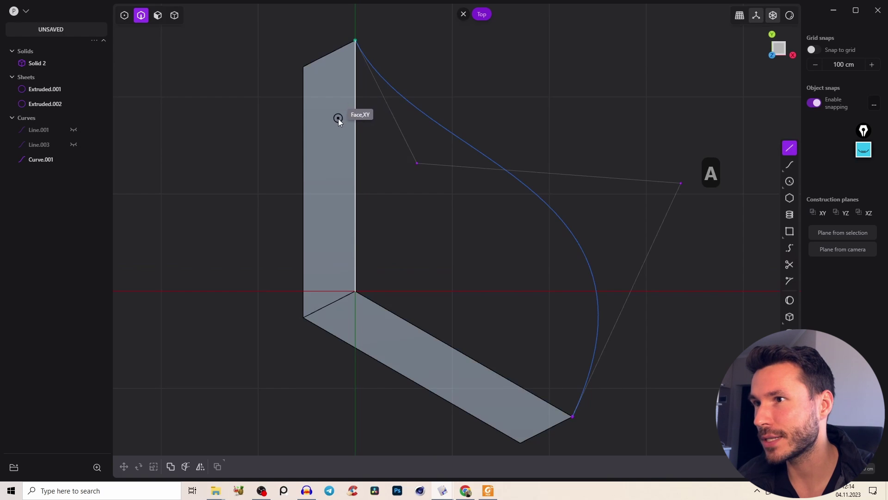
pyautogui.click(338, 121)
pyautogui.click(372, 148)
pyautogui.rightClick(388, 153)
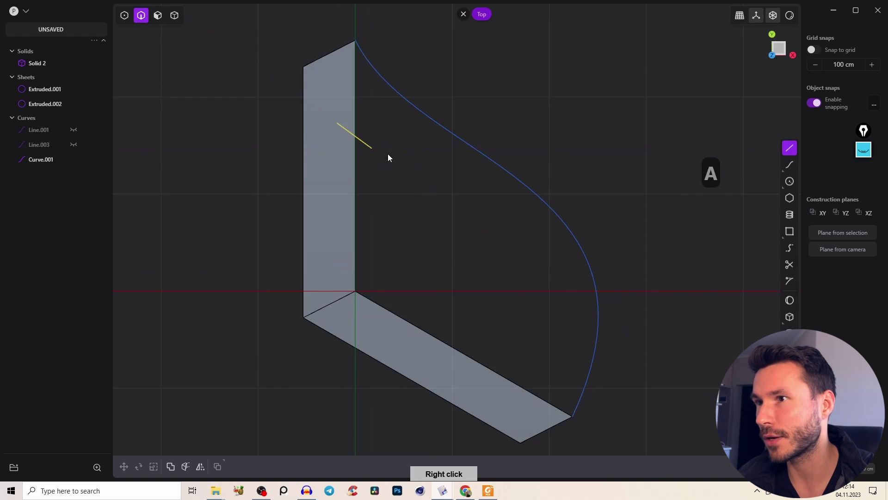
pyautogui.press('a')
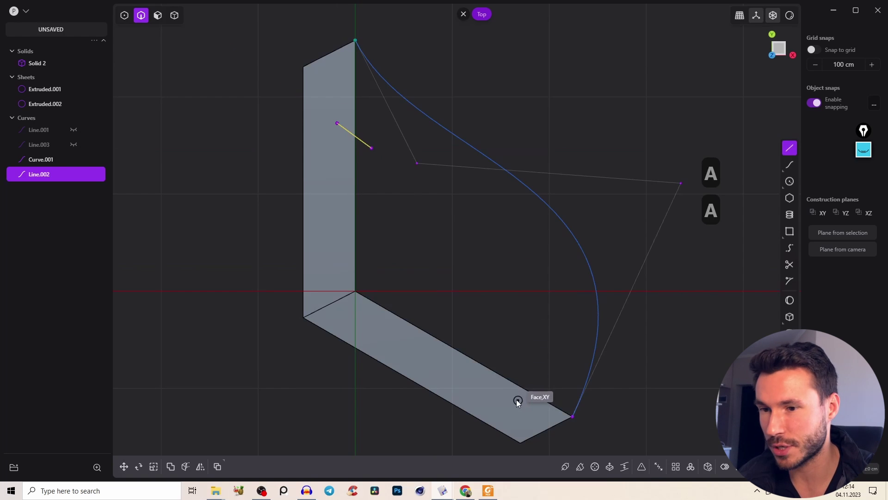
pyautogui.click(505, 391)
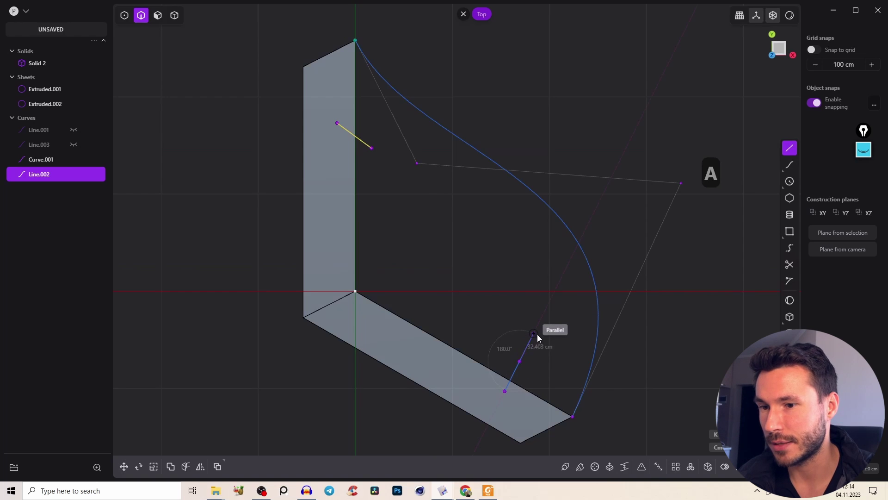
pyautogui.click(520, 362)
pyautogui.rightClick(521, 374)
# - Attempt to imprint both lines with Imprint Curve (Shift+1), checking the reference PDF, then cancel
pyautogui.press('1')
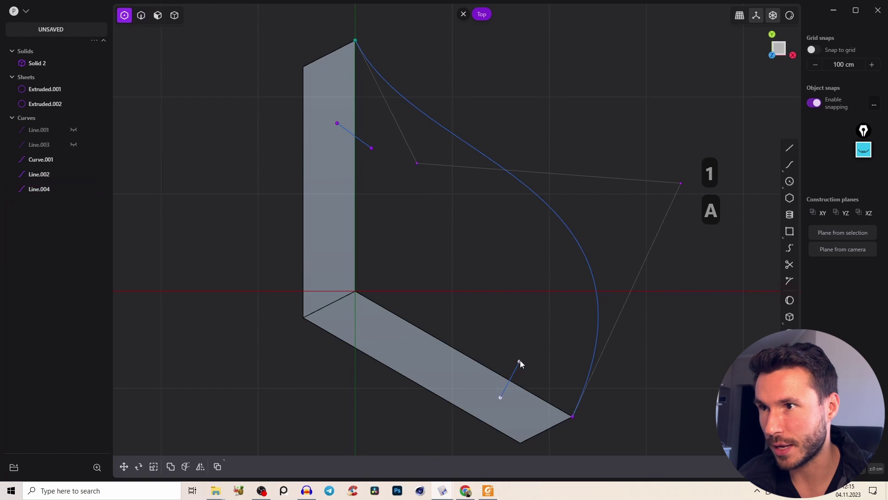
pyautogui.press('2')
pyautogui.click(356, 136)
pyautogui.keyDown('shift'); pyautogui.click(512, 380); pyautogui.keyUp('shift')
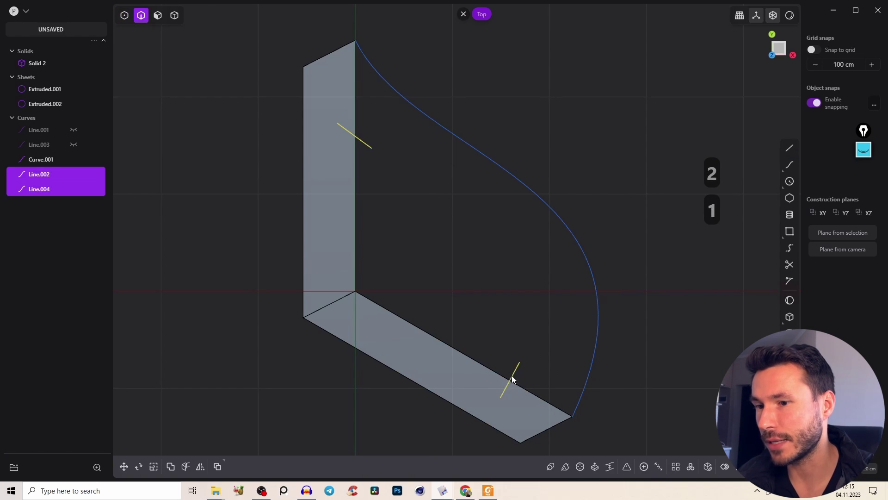
pyautogui.hotkey('shift', '1')
pyautogui.click(518, 409)
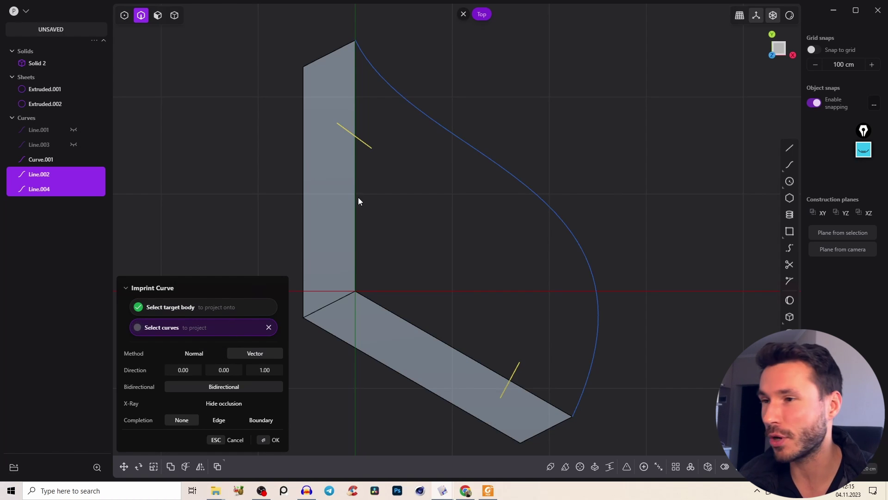
pyautogui.click(488, 490)
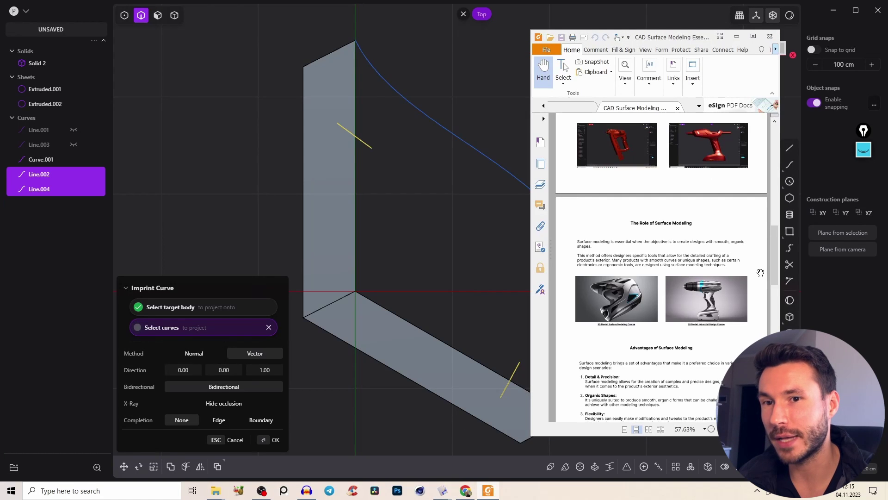
pyautogui.click(736, 36)
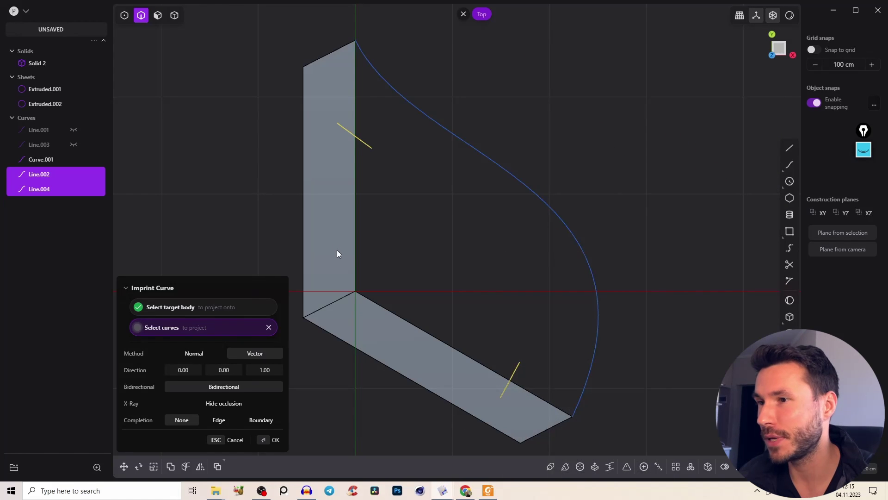
pyautogui.rightClick(376, 225)
# - Imprint the short line onto the vertical sheet as an edge
pyautogui.click(496, 310)
pyautogui.moveTo(496, 371); pyautogui.dragTo(486, 341, button='middle')
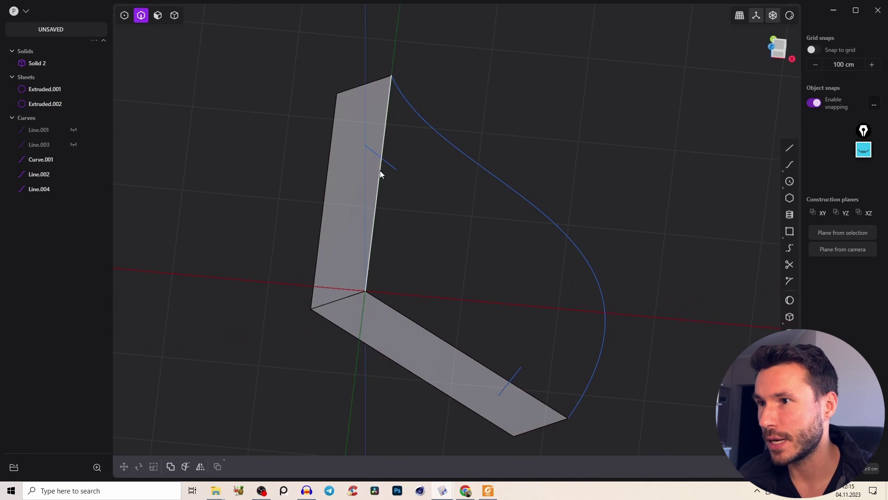
pyautogui.click(388, 164)
pyautogui.press('i')
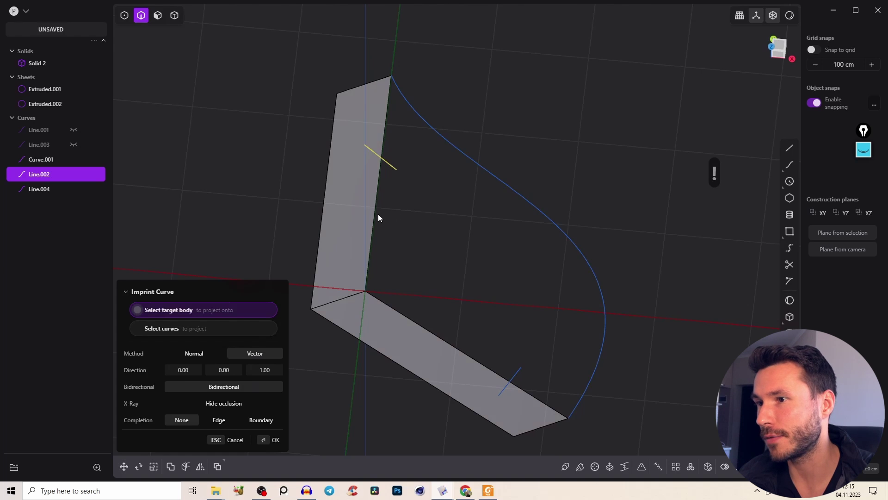
pyautogui.click(365, 197)
pyautogui.rightClick(409, 202)
# - Delete the two helper lines and return to the top view
pyautogui.press('2')
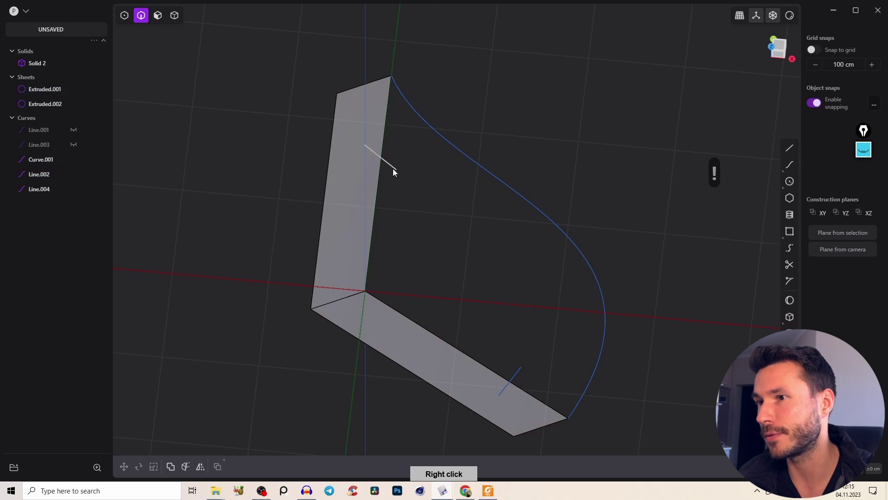
pyautogui.click(392, 168)
pyautogui.keyDown('shift'); pyautogui.click(523, 363); pyautogui.keyUp('shift')
pyautogui.press('x')
pyautogui.press('x')
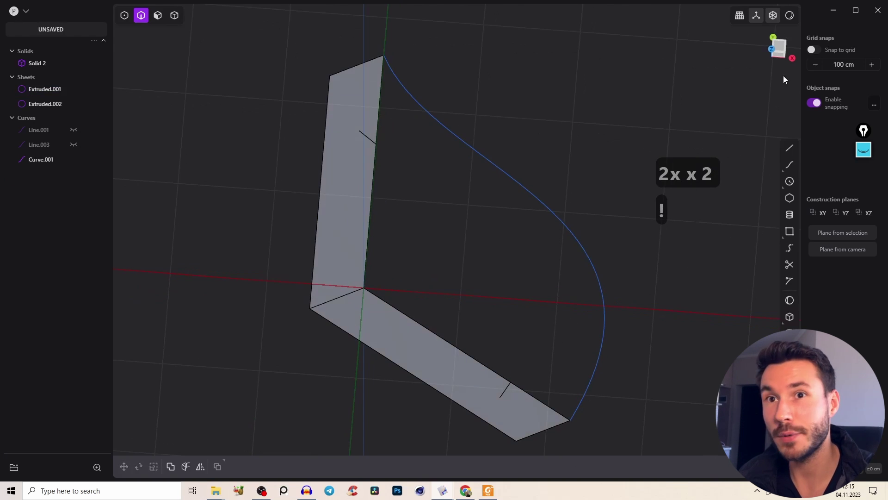
pyautogui.click(776, 48)
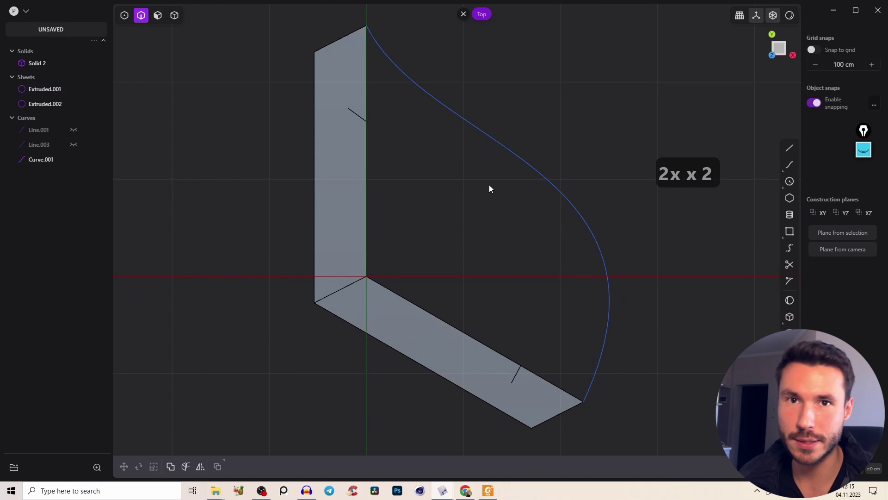
# - Bridge the two imprinted edges with a curve set to G3 at start and end
pyautogui.click(356, 114)
pyautogui.press('f')
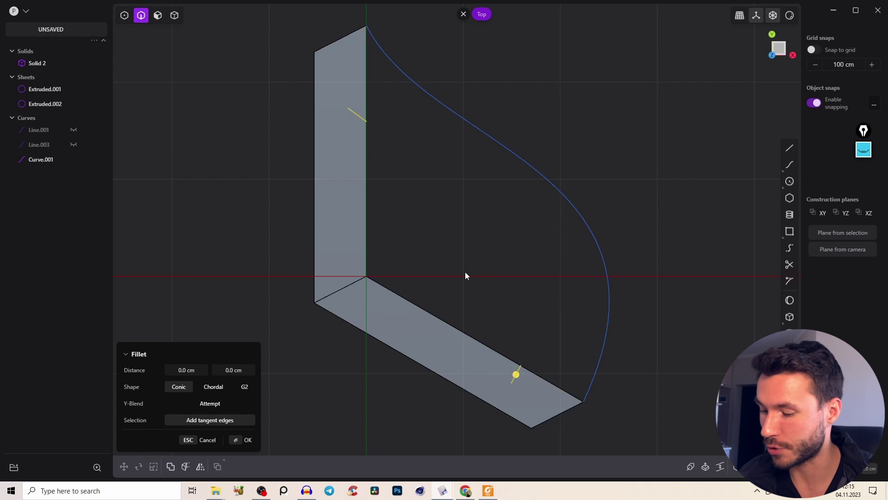
pyautogui.press('b')
pyautogui.press('1')
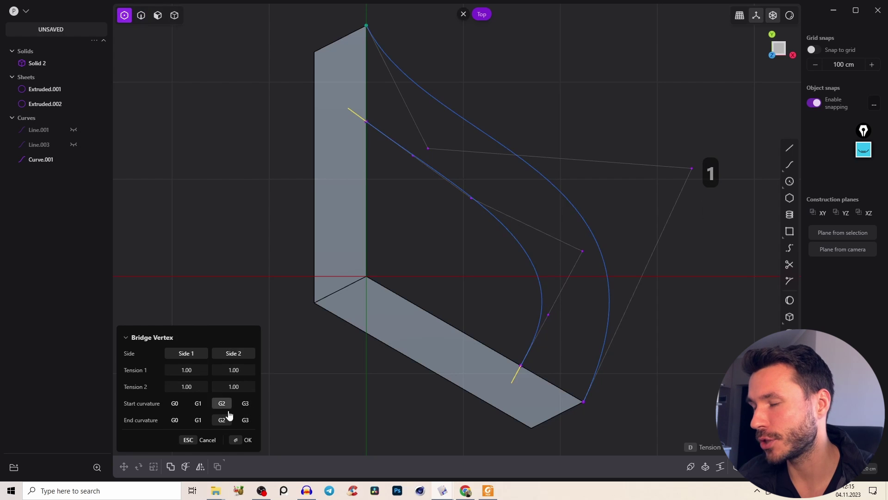
pyautogui.click(245, 404)
pyautogui.click(246, 420)
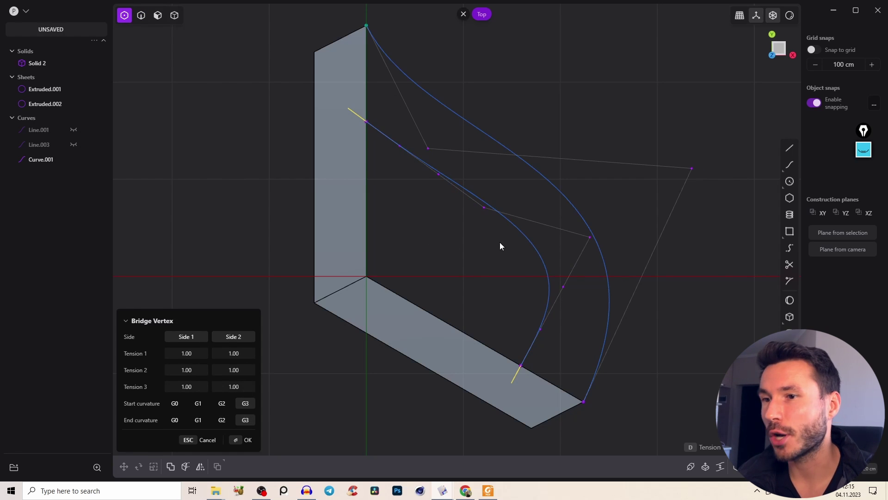
# - Annotate the bottom sheet edge as a boundary with cross-tick marks
pyautogui.moveTo(504, 368); pyautogui.dragTo(492, 352, button='middle')
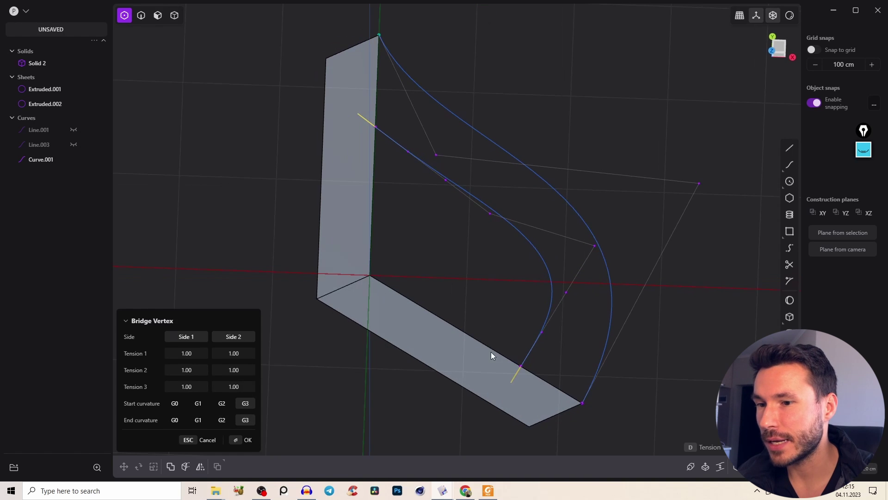
pyautogui.click(864, 149)
pyautogui.click(864, 191)
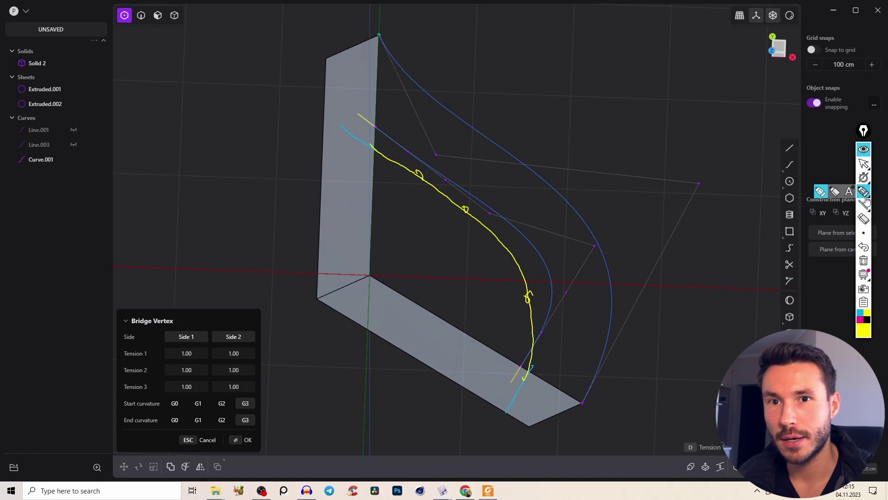
pyautogui.click(864, 260)
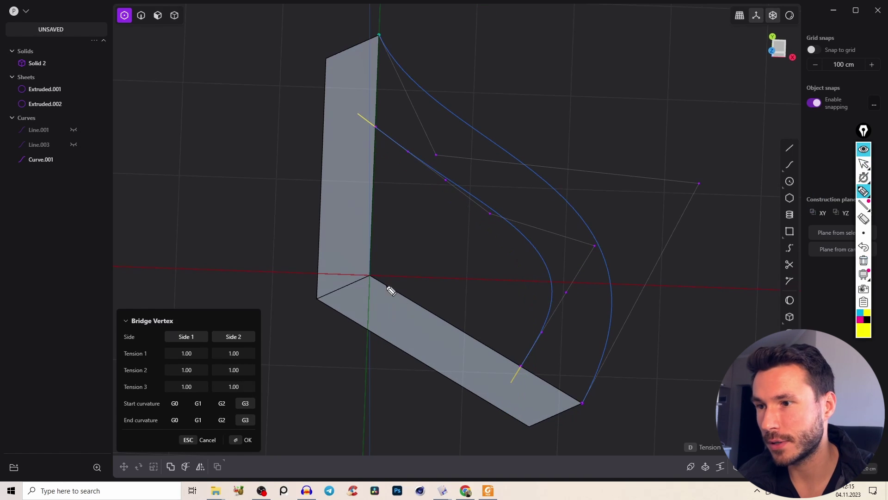
pyautogui.moveTo(388, 286); pyautogui.dragTo(576, 393)
pyautogui.moveTo(437, 295)
pyautogui.mouseDown()
pyautogui.moveTo(417, 332)
pyautogui.moveTo(443, 337)
pyautogui.mouseUp()
pyautogui.moveTo(488, 320)
pyautogui.mouseDown()
pyautogui.moveTo(477, 355)
pyautogui.moveTo(504, 372)
pyautogui.mouseUp()
pyautogui.moveTo(529, 352); pyautogui.dragTo(515, 396)
# - Annotate the vertical edge as G1-G2 and mark the bridge curve point to lift
pyautogui.moveTo(378, 63); pyautogui.dragTo(365, 260)
pyautogui.moveTo(381, 98); pyautogui.dragTo(352, 128)
pyautogui.moveTo(382, 135)
pyautogui.mouseDown()
pyautogui.moveTo(362, 166)
pyautogui.moveTo(362, 206)
pyautogui.mouseUp()
pyautogui.moveTo(379, 201)
pyautogui.mouseDown()
pyautogui.moveTo(359, 234)
pyautogui.moveTo(388, 248)
pyautogui.moveTo(395, 238)
pyautogui.mouseUp()
pyautogui.moveTo(404, 222)
pyautogui.mouseDown()
pyautogui.moveTo(406, 245)
pyautogui.moveTo(422, 254)
pyautogui.mouseUp()
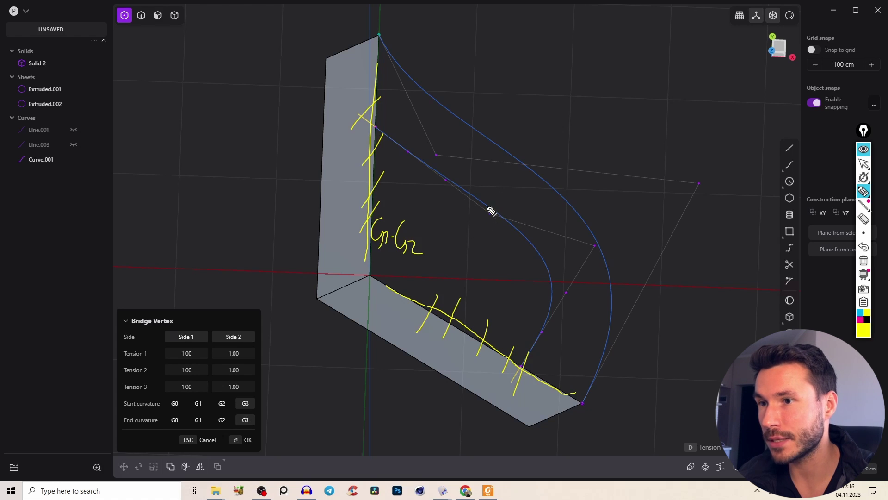
pyautogui.moveTo(491, 211); pyautogui.dragTo(493, 207)
pyautogui.moveTo(595, 232)
pyautogui.mouseDown()
pyautogui.moveTo(603, 258)
pyautogui.moveTo(598, 233)
pyautogui.mouseUp()
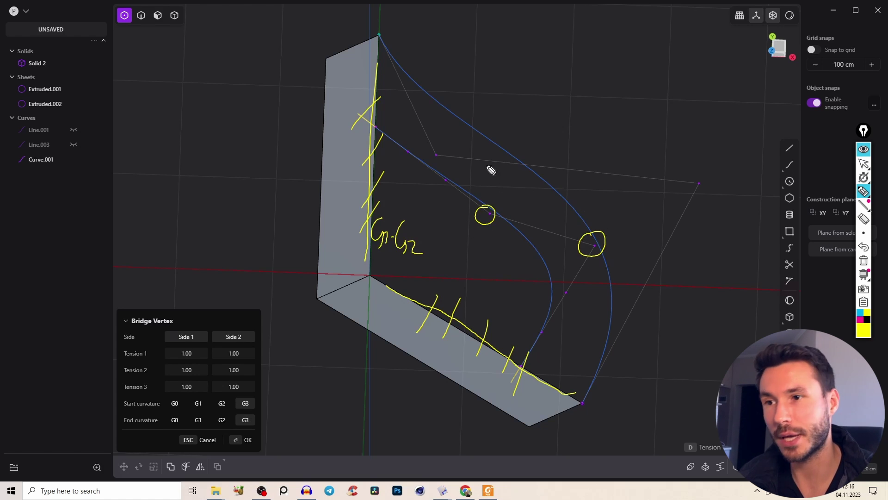
pyautogui.moveTo(484, 213)
pyautogui.mouseDown()
pyautogui.moveTo(486, 170)
pyautogui.moveTo(500, 176)
pyautogui.mouseUp()
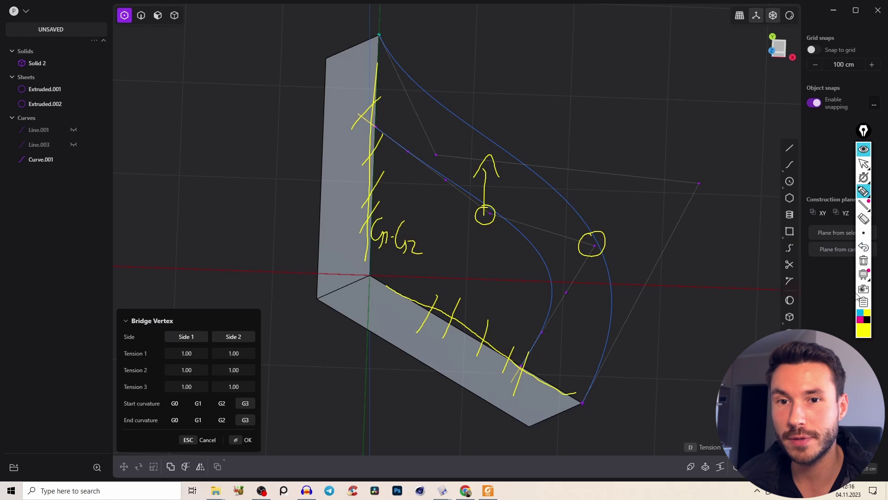
pyautogui.click(864, 260)
# - Return to the top view and pull a bridge curve control point inward
pyautogui.click(864, 164)
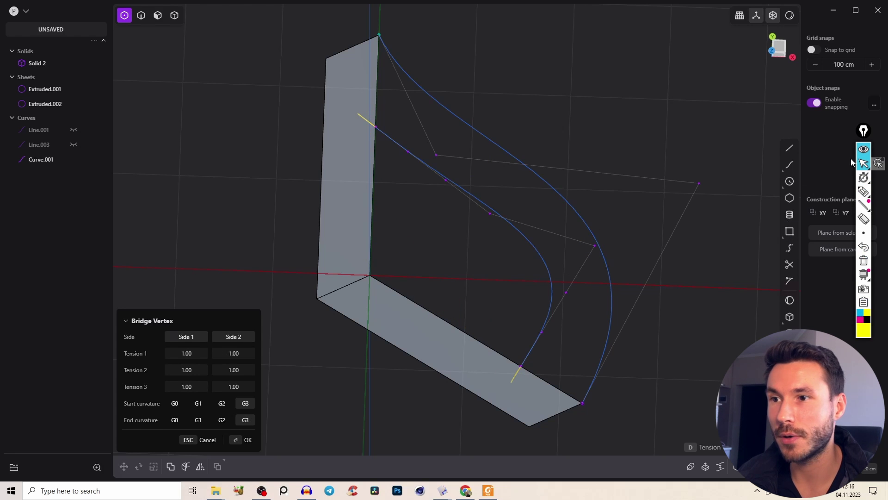
pyautogui.click(781, 47)
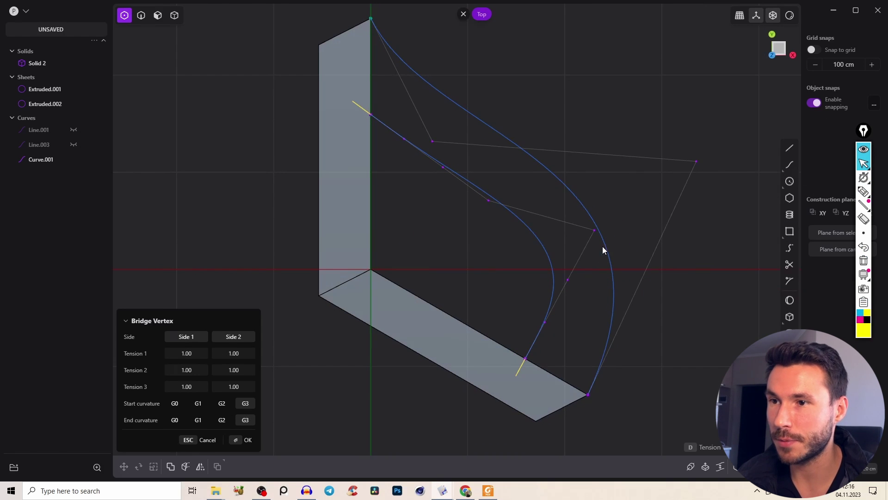
pyautogui.rightClick(600, 271)
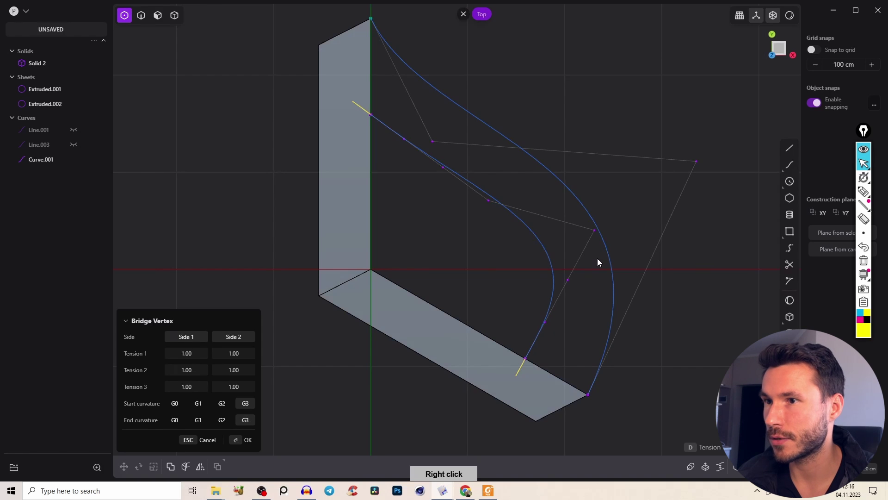
pyautogui.moveTo(595, 230); pyautogui.dragTo(558, 236)
pyautogui.moveTo(571, 241); pyautogui.dragTo(609, 122, button='middle')
# - Raise the control point along Z to about 77 cm
pyautogui.press('g')
pyautogui.moveTo(570, 192); pyautogui.dragTo(575, 150)
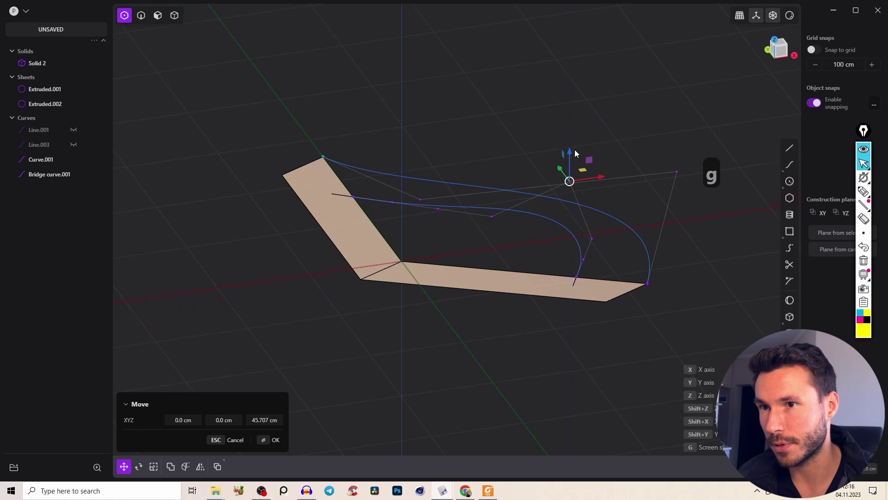
pyautogui.moveTo(552, 187); pyautogui.dragTo(545, 156, button='middle')
pyautogui.moveTo(579, 130); pyautogui.dragTo(592, 99)
pyautogui.moveTo(594, 102); pyautogui.dragTo(511, 189, button='right')
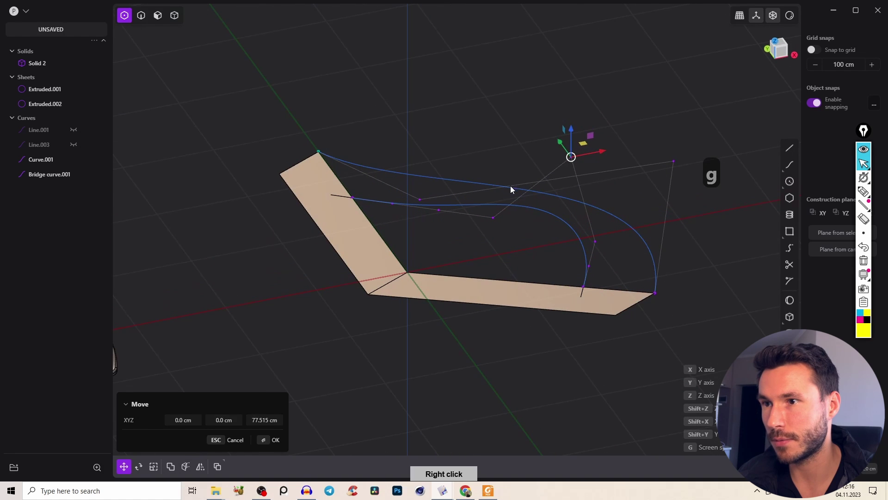
pyautogui.click(497, 205)
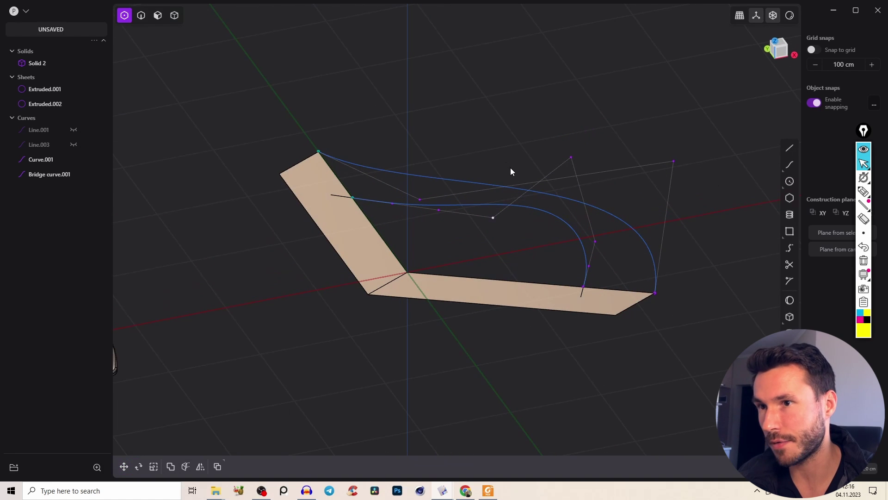
# - Move the curve point to 28.8 cm in Z and confirm the move
pyautogui.press('g')
pyautogui.moveTo(532, 148); pyautogui.dragTo(577, 153, button='right')
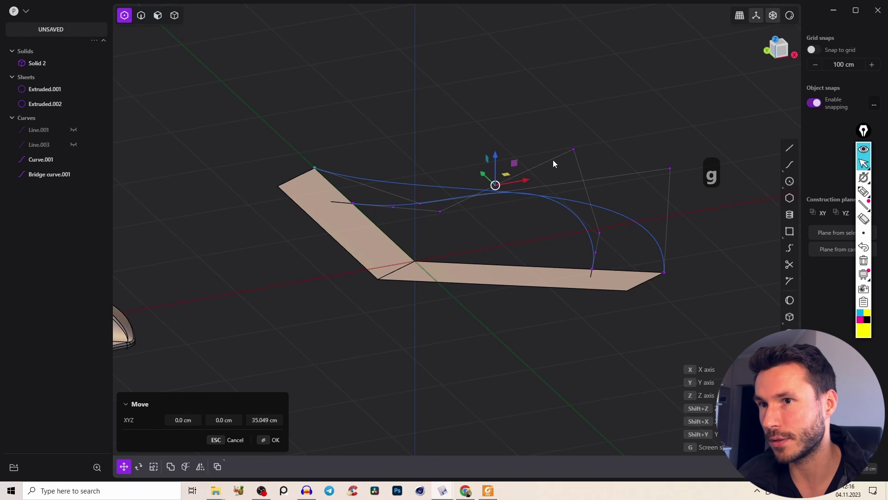
pyautogui.press('2')
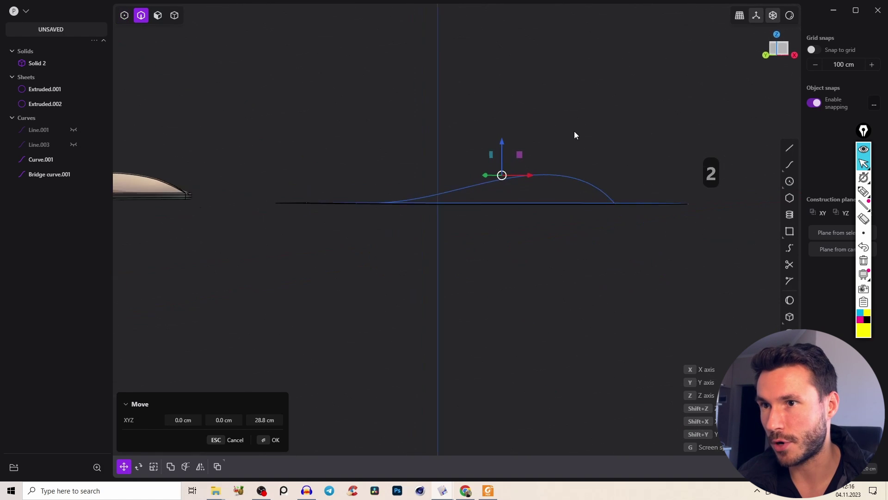
pyautogui.moveTo(591, 137); pyautogui.dragTo(517, 221, button='right')
pyautogui.press('2')
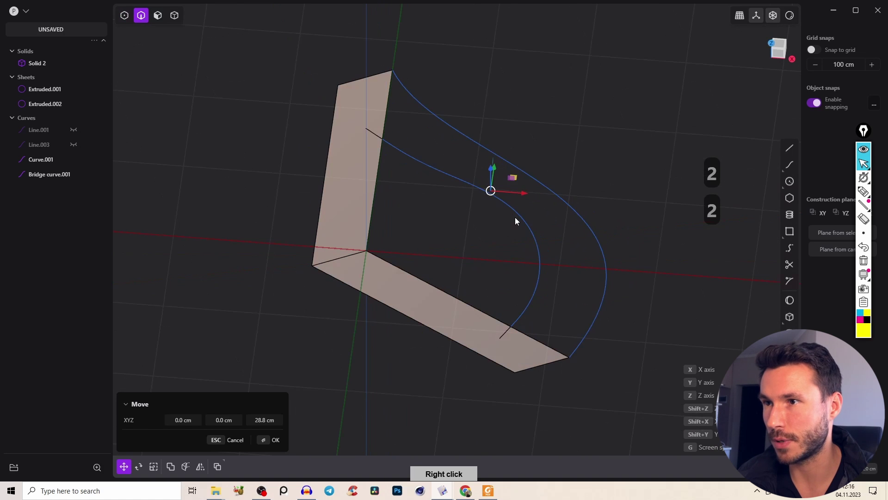
pyautogui.rightClick(527, 245)
pyautogui.scroll(2, 543, 250)
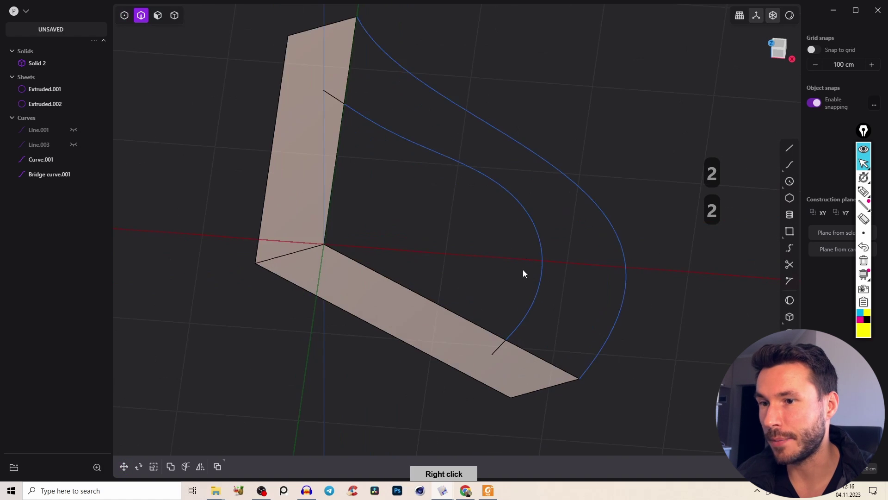
pyautogui.moveTo(523, 270); pyautogui.dragTo(519, 267, button='right')
pyautogui.press('2')
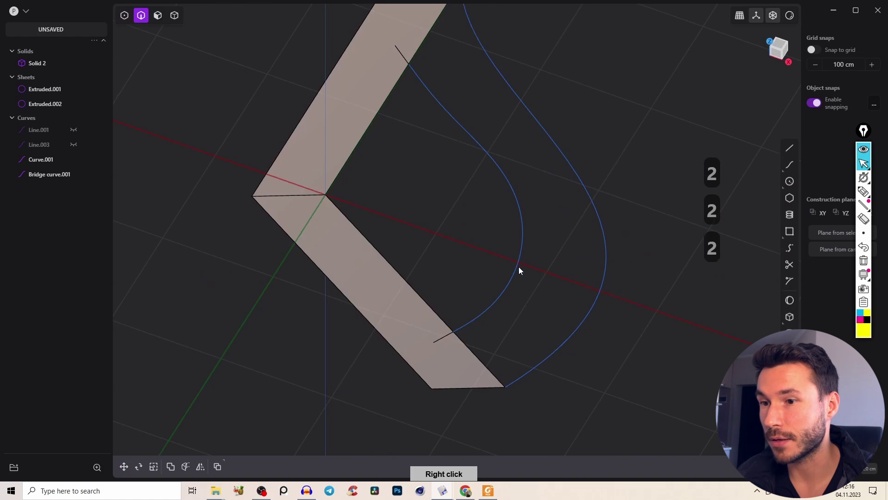
# - Loft a surface between Curve.001 and Bridge curve.001, G1-tangent to the flat strip
pyautogui.click(520, 220)
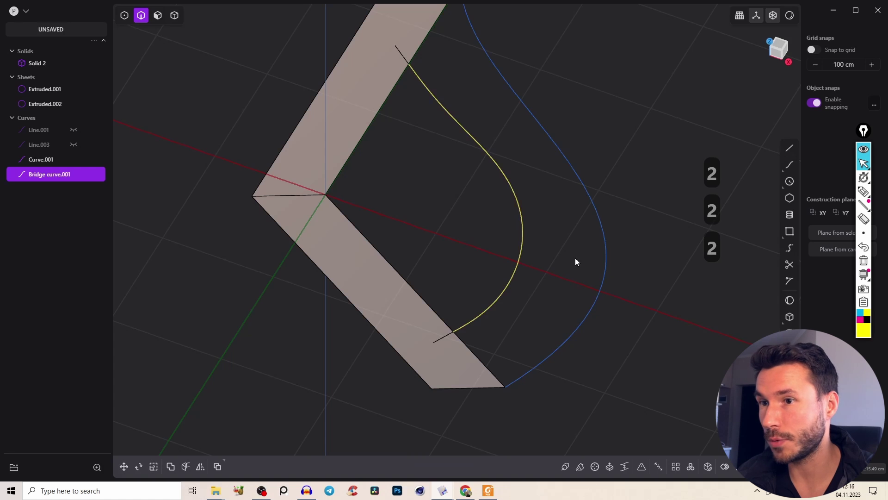
pyautogui.click(600, 198)
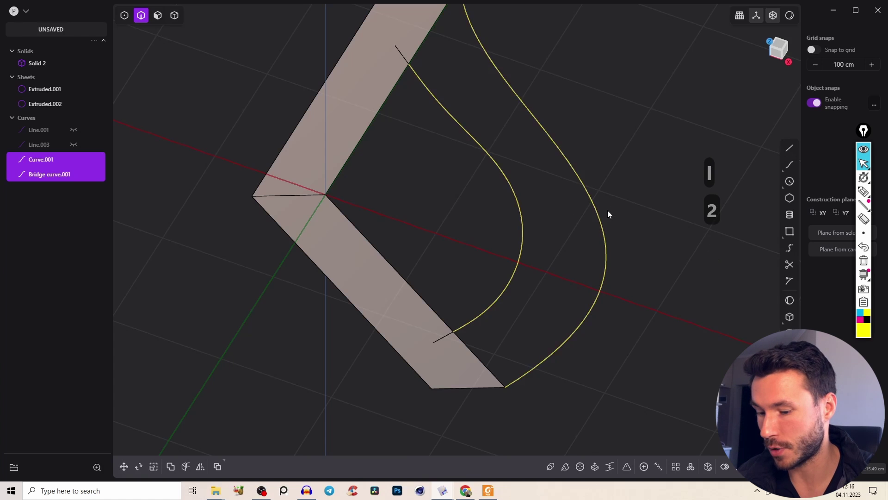
pyautogui.press('l')
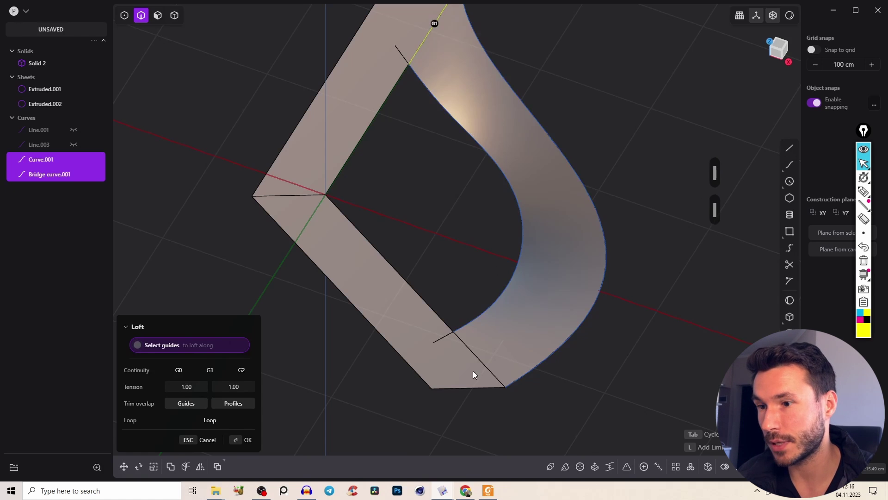
pyautogui.rightClick(480, 362)
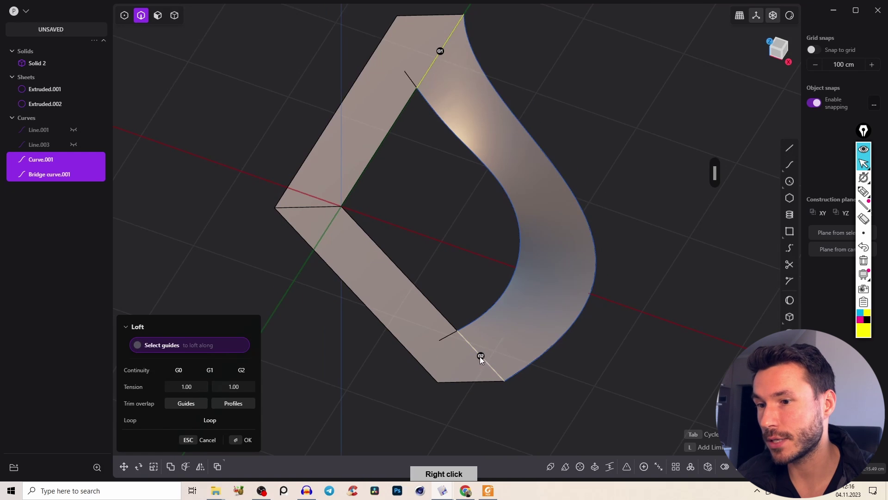
pyautogui.rightClick(433, 190)
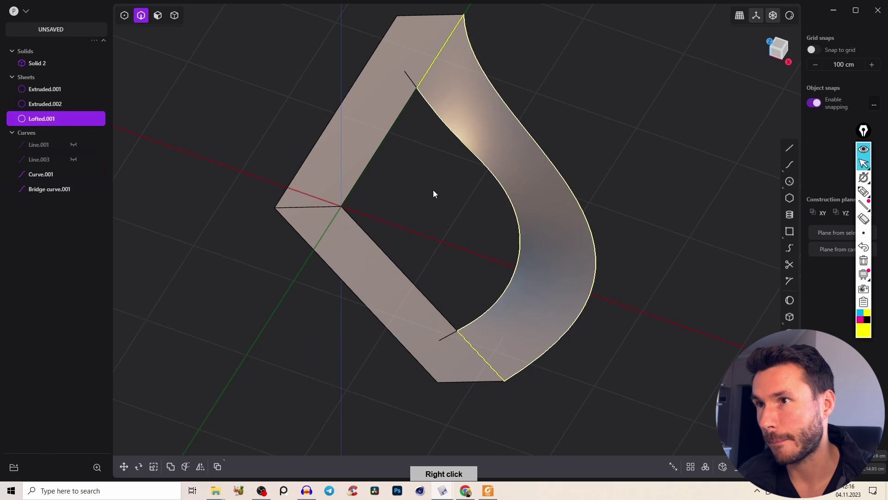
# - Hide the bridge curve and the grid, then orbit around the lofted sheet
pyautogui.click(484, 162)
pyautogui.press('h')
pyautogui.scroll(-3, 518, 132)
pyautogui.moveTo(518, 132); pyautogui.dragTo(554, 132, button='right')
pyautogui.click(756, 16)
pyautogui.moveTo(514, 157); pyautogui.dragTo(493, 144, button='right')
# - Show edge lines, box-select the whole model and try a join, then clear the selection
pyautogui.press('e')
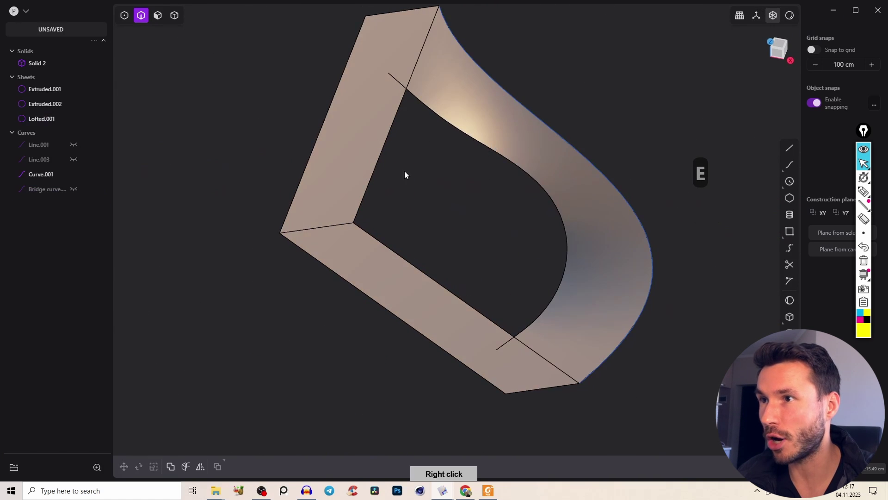
pyautogui.press('Tab')
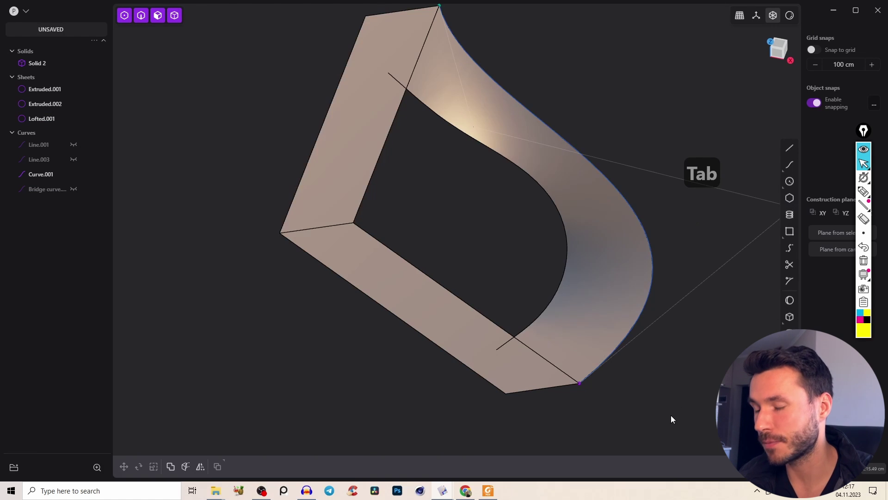
pyautogui.moveTo(675, 411); pyautogui.dragTo(282, 44)
pyautogui.press('j')
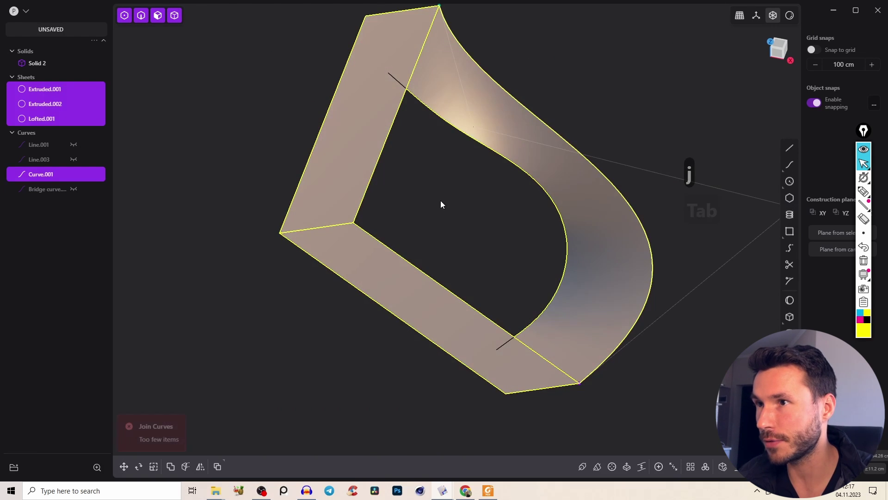
pyautogui.click(438, 202)
# - Join Extruded.001 with Extruded.002, then join Lofted.001 into the same sheet
pyautogui.click(363, 194)
pyautogui.click(390, 268)
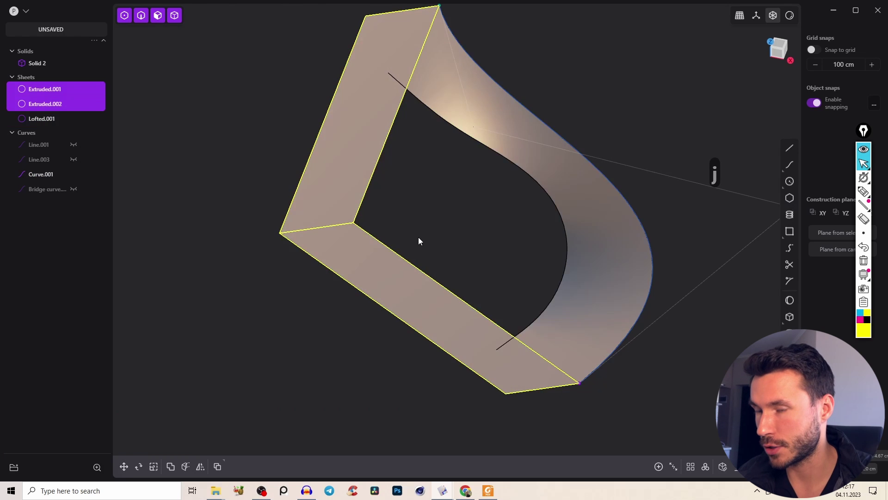
pyautogui.press('j')
pyautogui.click(591, 262)
pyautogui.press('j')
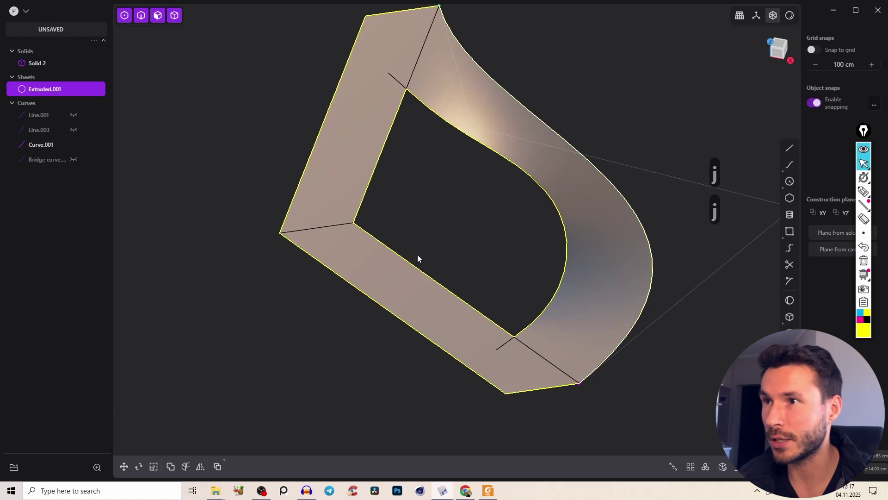
pyautogui.hotkey('ctrl', 'd')
pyautogui.press('2')
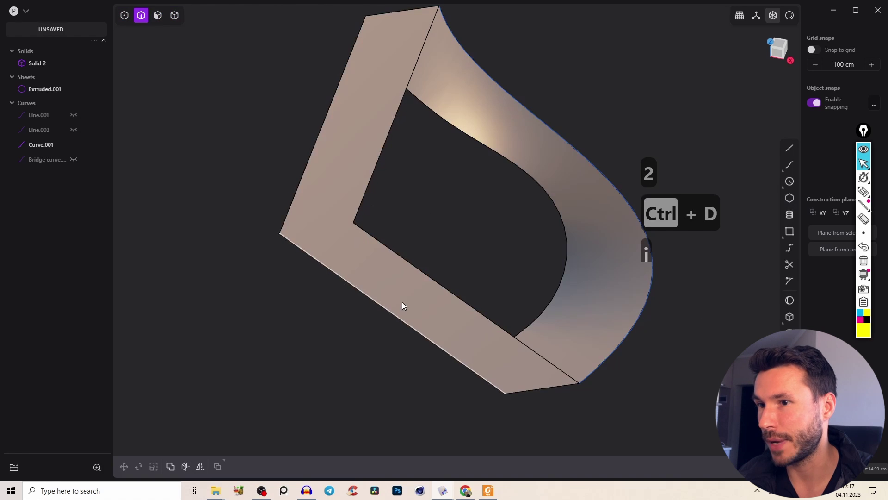
# - Try a Patch hole on the inner hole's edge loop, then cancel it
pyautogui.moveTo(492, 173); pyautogui.dragTo(393, 165, button='middle')
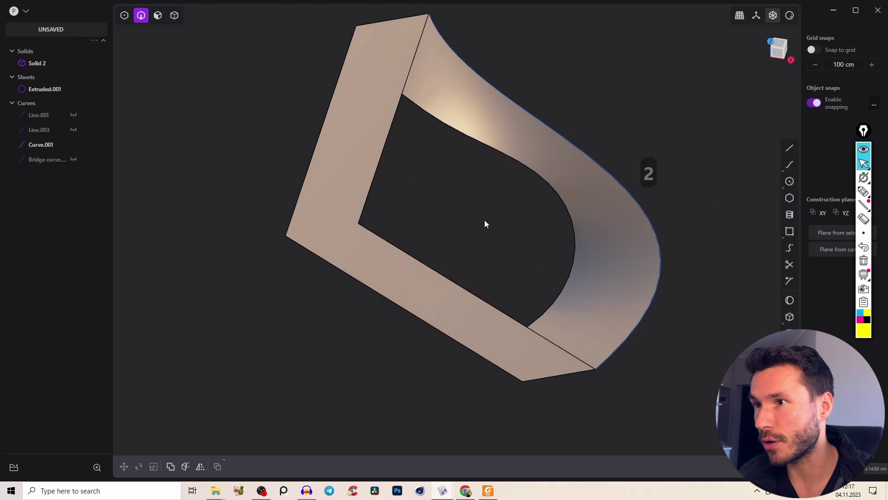
pyautogui.click(370, 196)
pyautogui.click(736, 467)
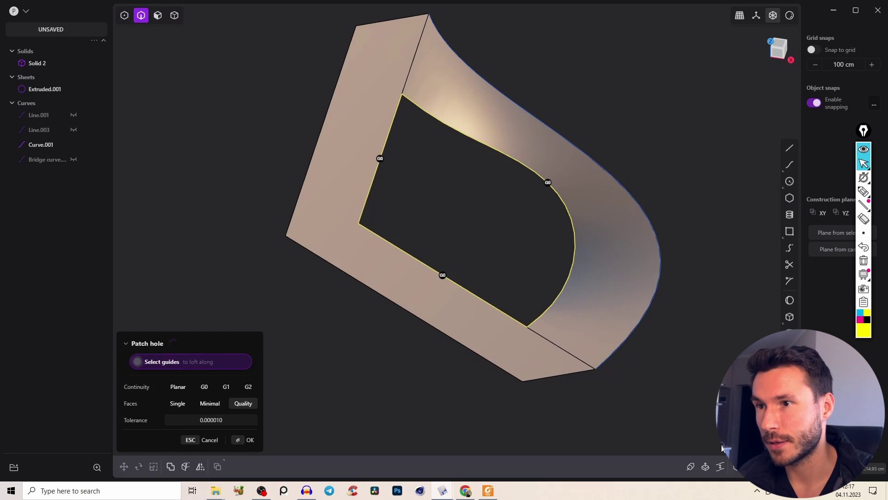
pyautogui.moveTo(546, 234); pyautogui.dragTo(579, 240, button='middle')
pyautogui.press('Escape')
pyautogui.press('e')
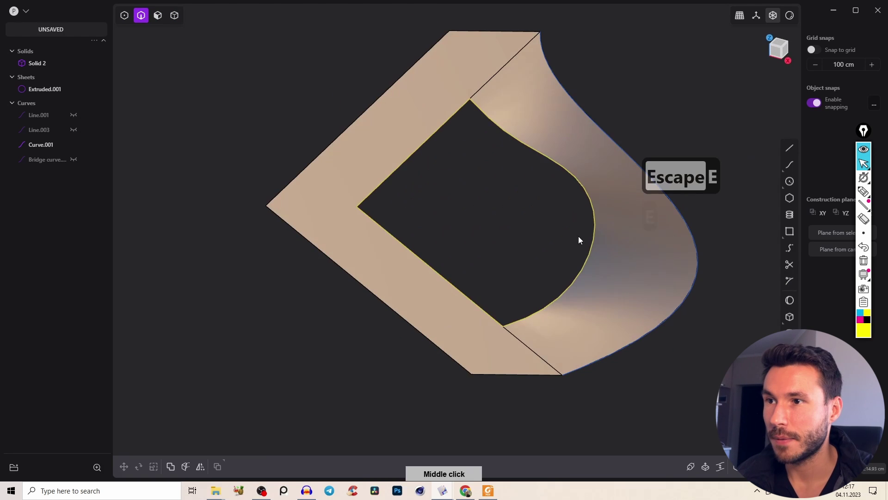
pyautogui.moveTo(436, 149); pyautogui.dragTo(429, 148, button='middle')
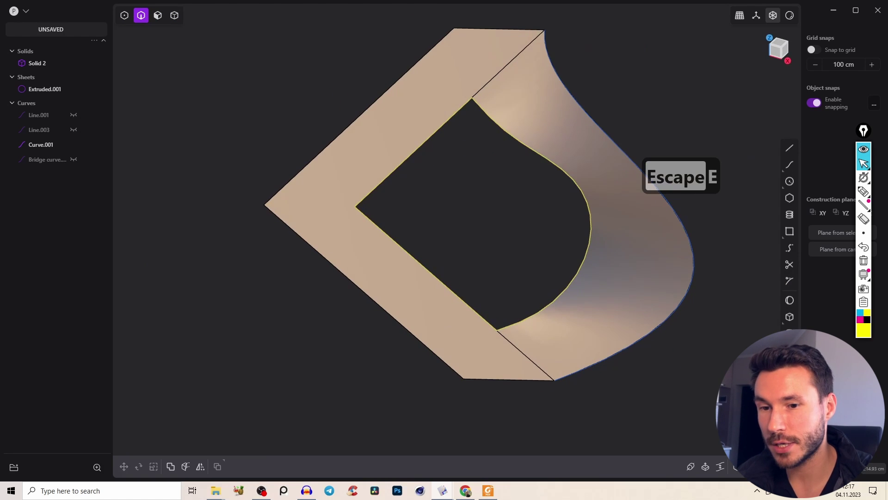
# - Patch the inner hole again with its lower and left edges set to G2
pyautogui.click(735, 467)
pyautogui.moveTo(597, 252); pyautogui.dragTo(628, 179, button='middle')
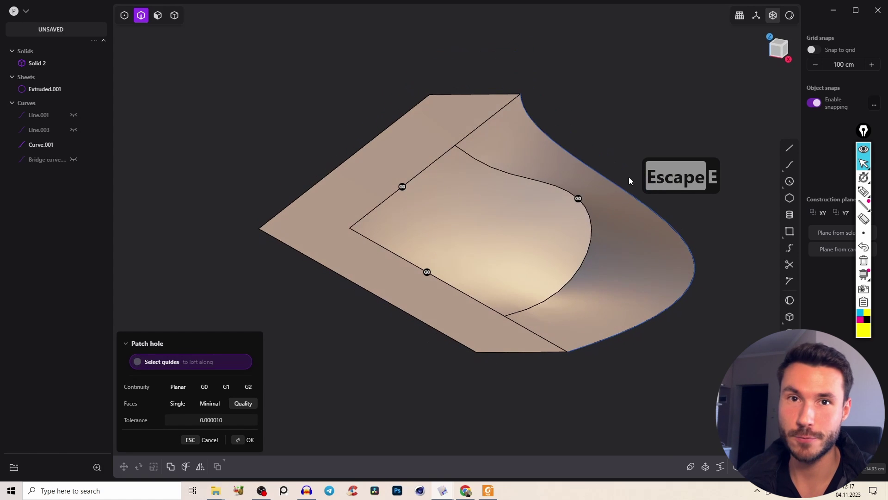
pyautogui.moveTo(560, 295); pyautogui.dragTo(433, 284, button='middle')
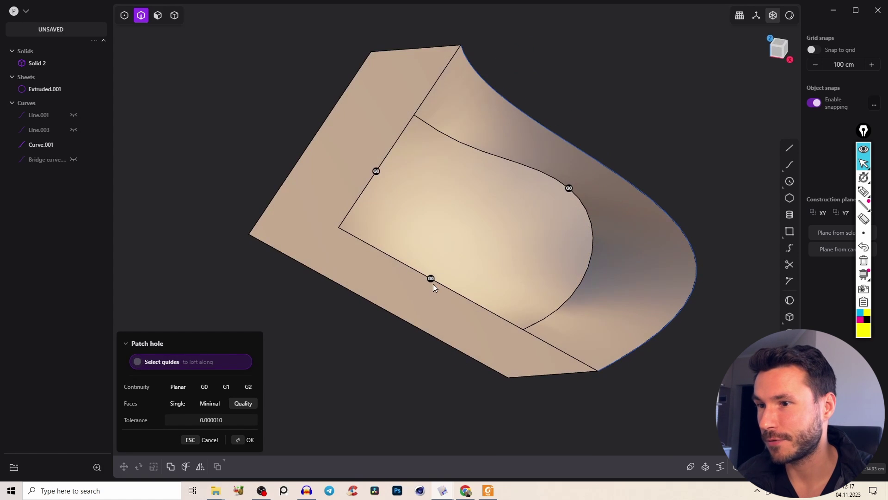
pyautogui.click(431, 279)
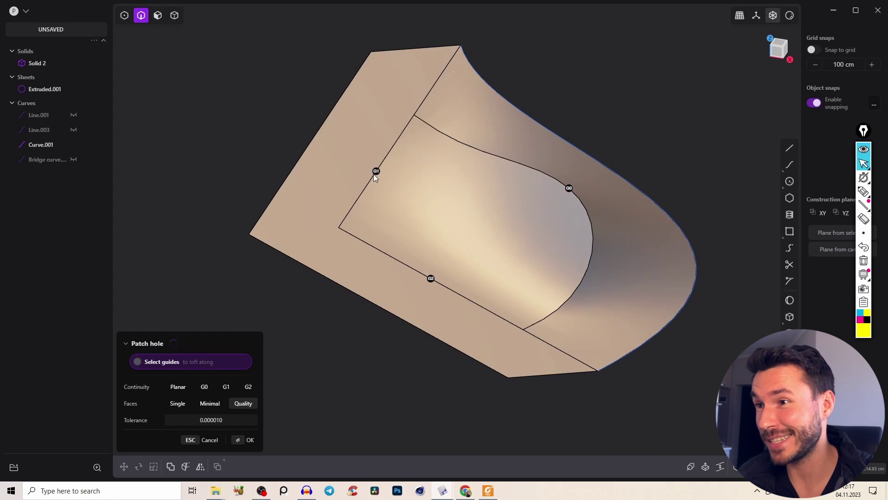
pyautogui.click(376, 173)
# - Orbit to inspect the patch's profile, then cancel the patch surface
pyautogui.press('e')
pyautogui.scroll(-3, 463, 191)
pyautogui.scroll(2, 474, 192)
pyautogui.moveTo(474, 192)
pyautogui.mouseDown(button='right')
pyautogui.moveTo(449, 261)
pyautogui.moveTo(465, 212)
pyautogui.moveTo(486, 230)
pyautogui.moveTo(423, 185)
pyautogui.moveTo(525, 300)
pyautogui.mouseUp(button='right')
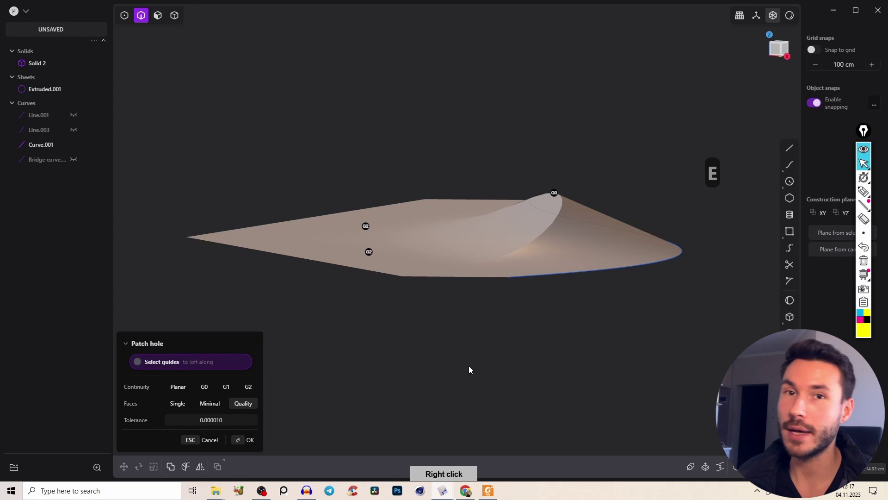
pyautogui.moveTo(465, 245); pyautogui.dragTo(538, 213, button='right')
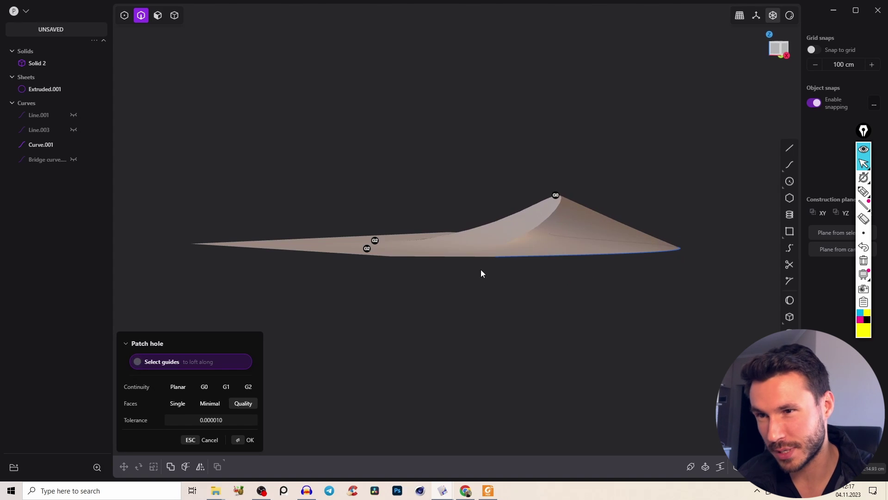
pyautogui.moveTo(480, 272); pyautogui.dragTo(463, 221, button='right')
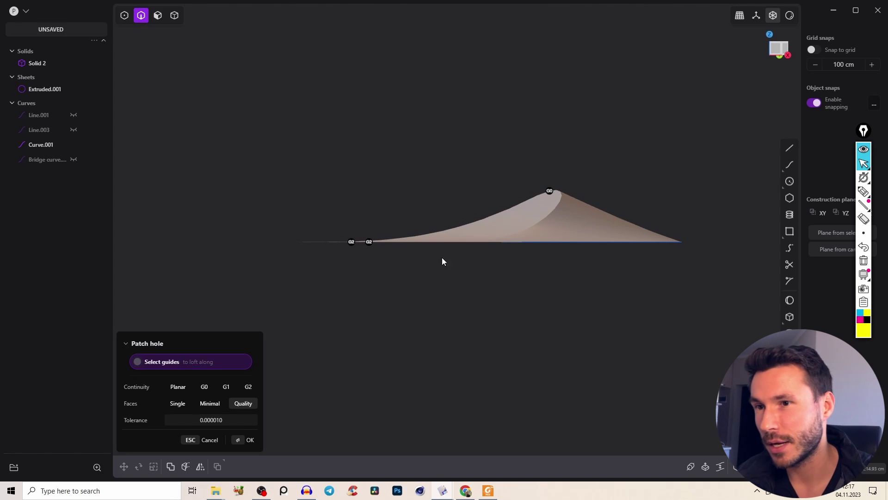
pyautogui.press('Escape')
# - Frame the sheet in top view with edge lines shown
pyautogui.moveTo(520, 222); pyautogui.dragTo(573, 250, button='right')
pyautogui.press('e')
pyautogui.moveTo(595, 267); pyautogui.dragTo(636, 116, button='middle')
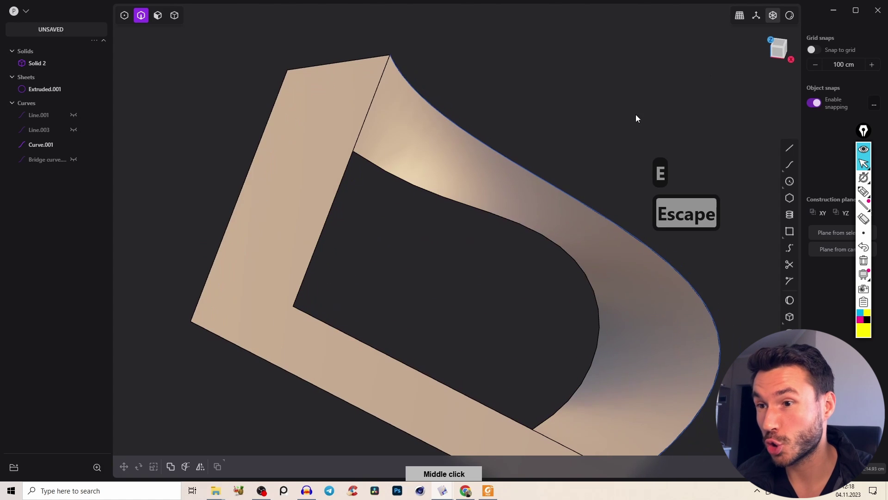
pyautogui.click(778, 55)
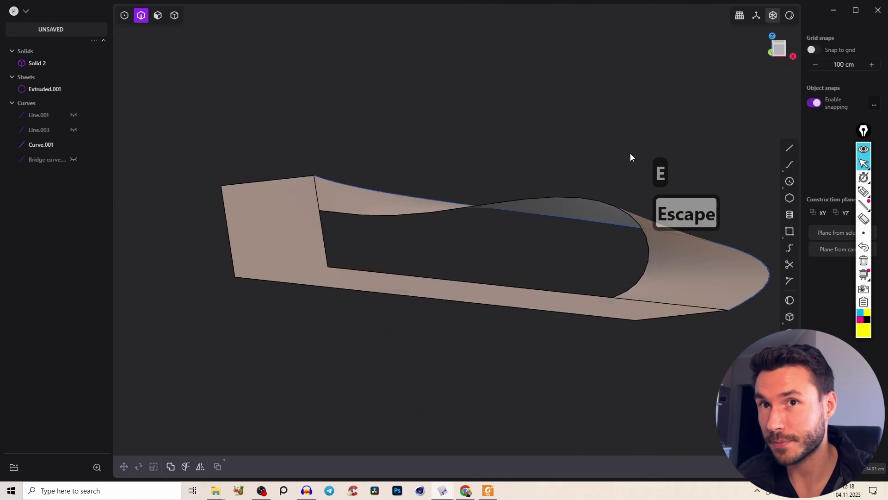
pyautogui.click(778, 45)
pyautogui.rightClick(525, 194)
pyautogui.press('e')
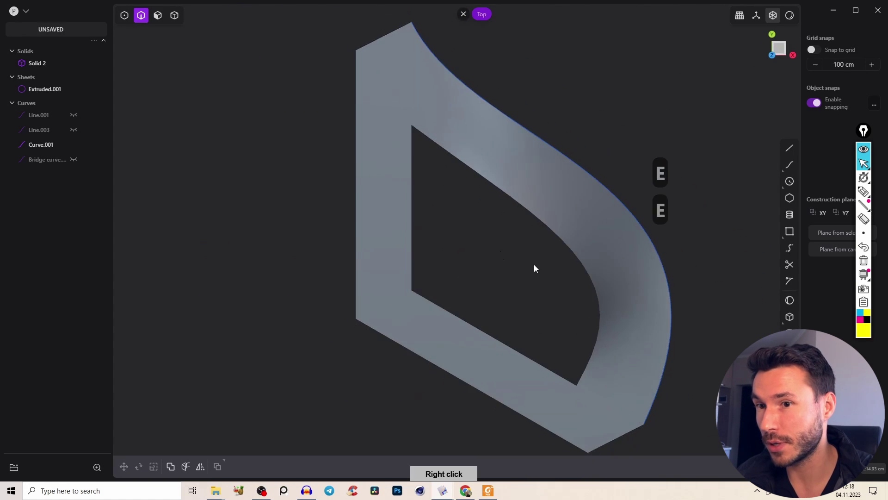
pyautogui.moveTo(534, 265); pyautogui.dragTo(504, 300, button='right')
pyautogui.scroll(2, 476, 258)
pyautogui.press('e')
pyautogui.moveTo(538, 288); pyautogui.dragTo(500, 262, button='middle')
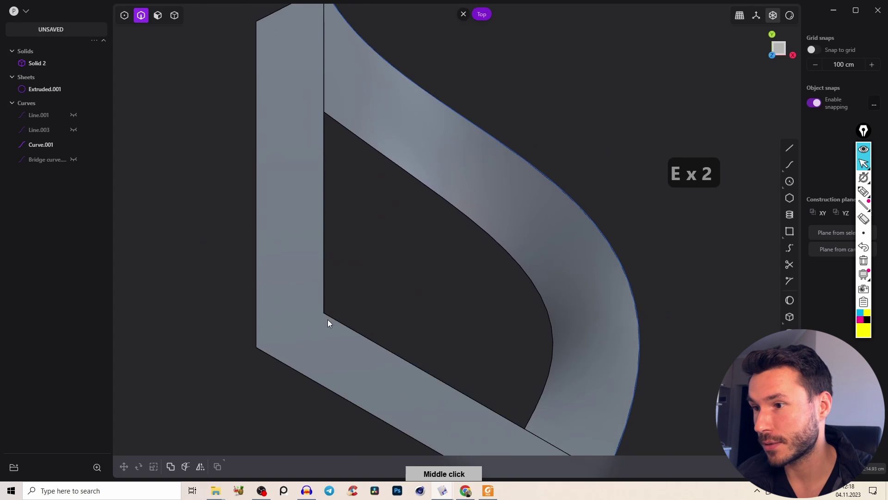
# - Draw a straight line from the inner corner to the curved inner edge's midpoint
pyautogui.press('a')
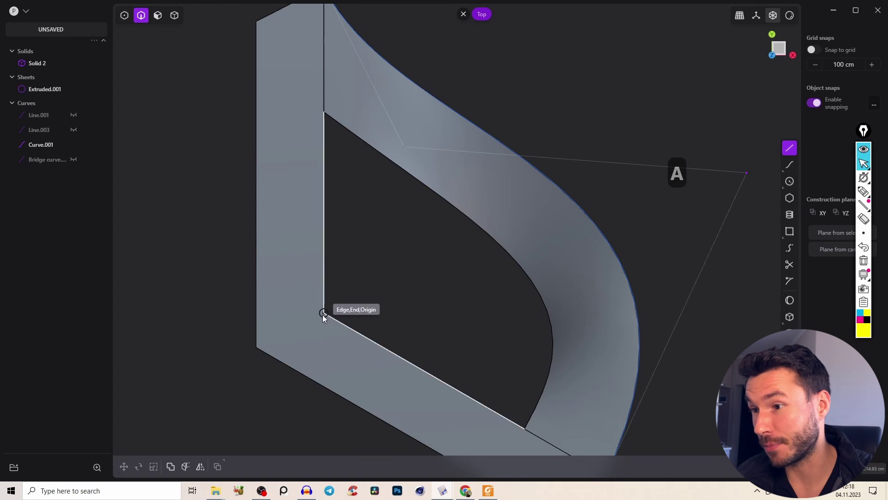
pyautogui.click(324, 314)
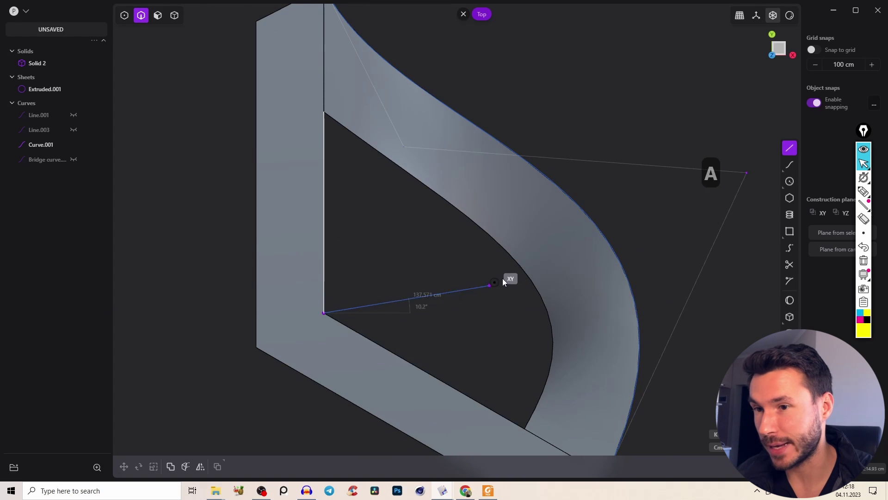
pyautogui.click(507, 250)
pyautogui.rightClick(535, 225)
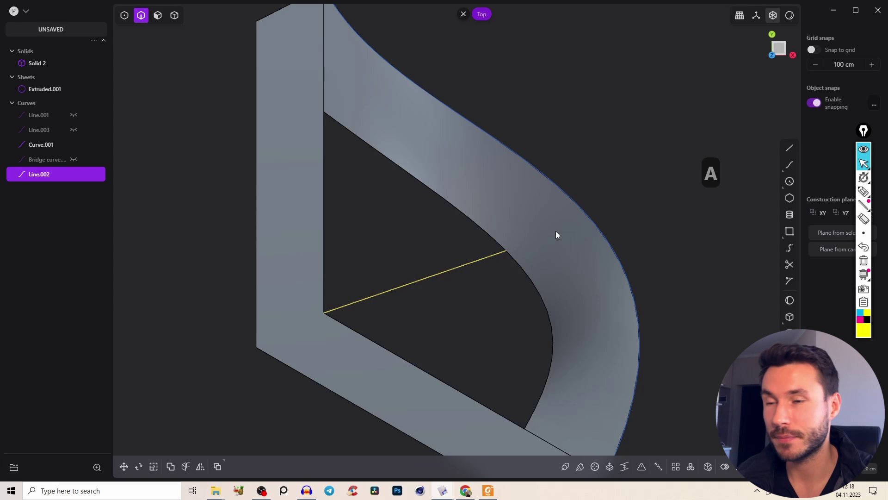
# - Scale the line longer and imprint it onto the sheet
pyautogui.press('s')
pyautogui.press('s')
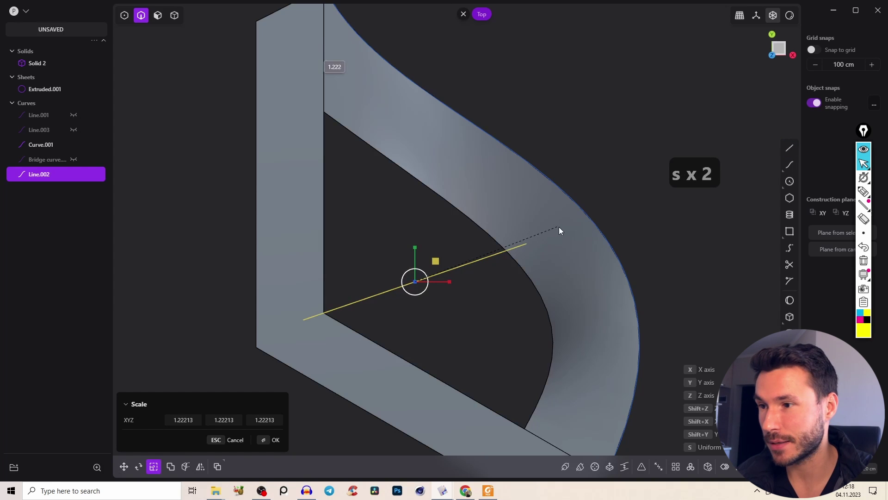
pyautogui.rightClick(574, 231)
pyautogui.hotkey('shift', '1')
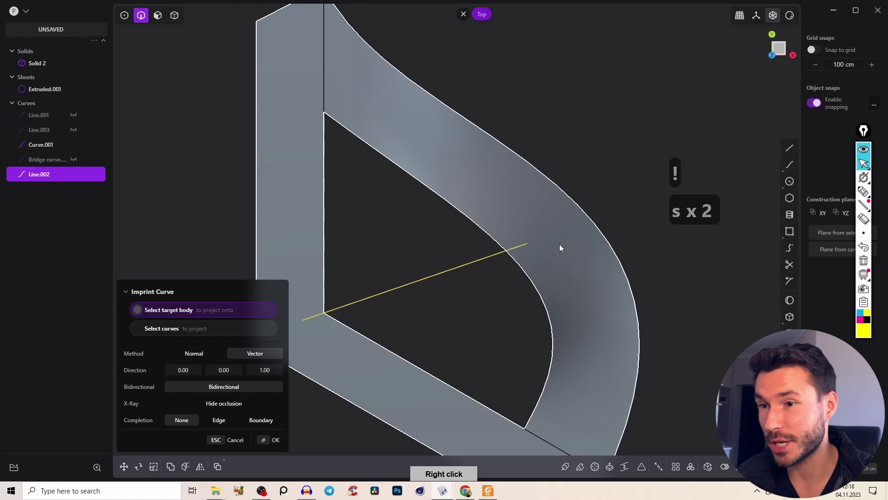
pyautogui.rightClick(574, 249)
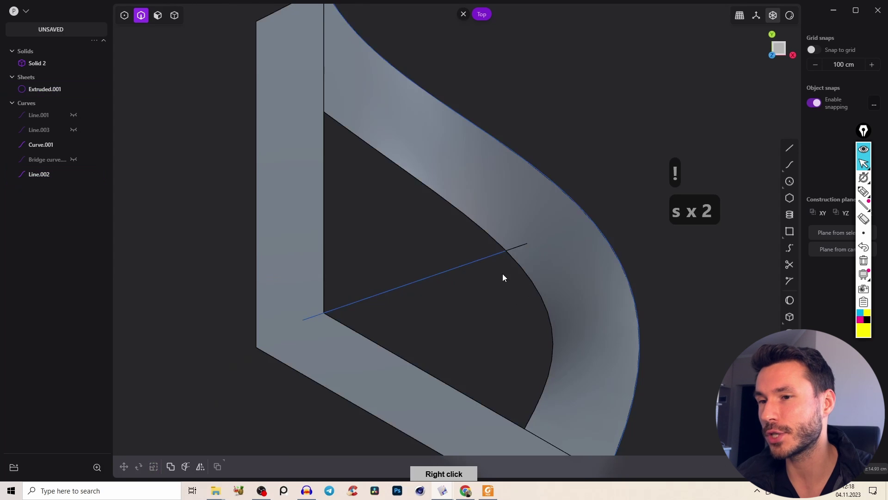
# - Bridge the inner corner vertex to the imprinted line's end with G0 start and G3 end
pyautogui.moveTo(501, 258); pyautogui.dragTo(523, 250, button='middle')
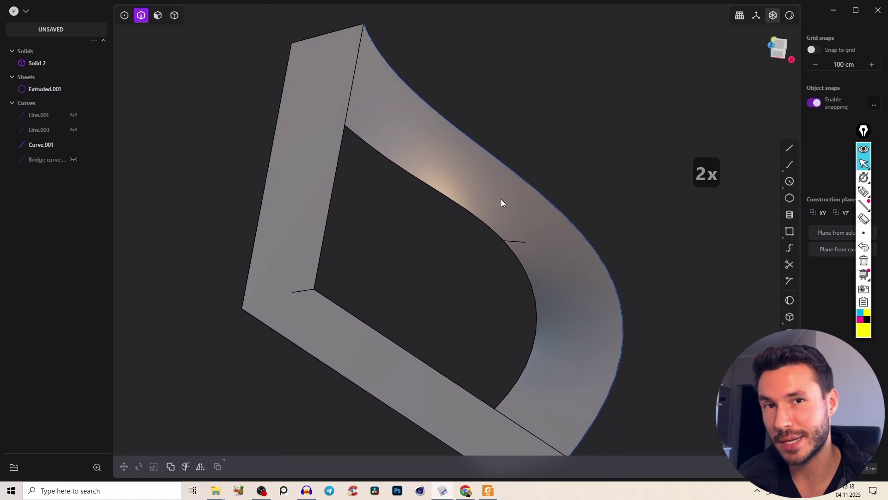
pyautogui.click(517, 252)
pyautogui.press('f')
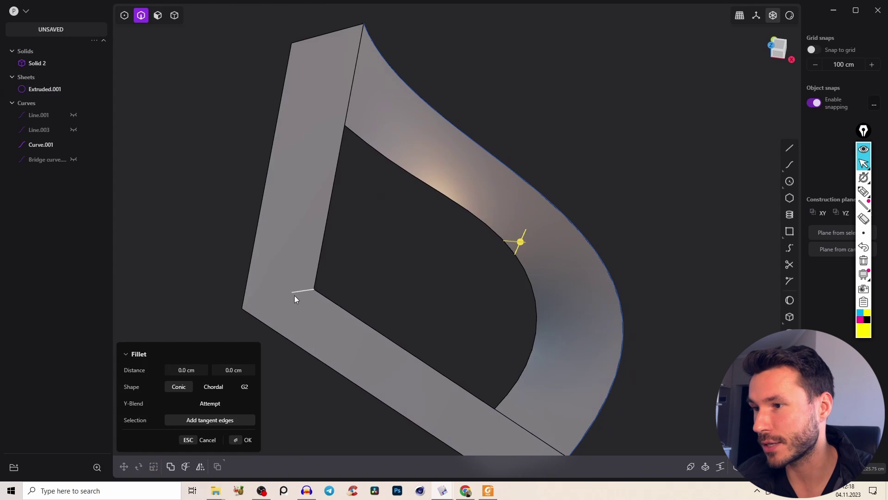
pyautogui.click(295, 293)
pyautogui.press('b')
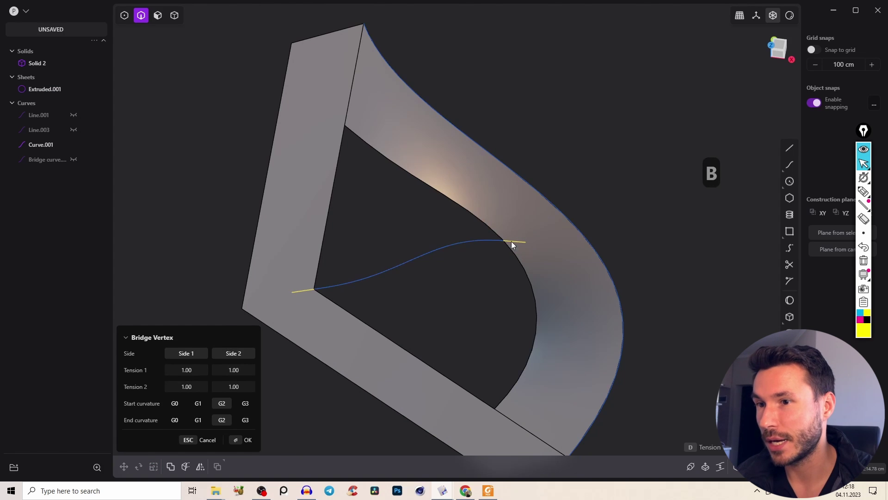
pyautogui.click(174, 420)
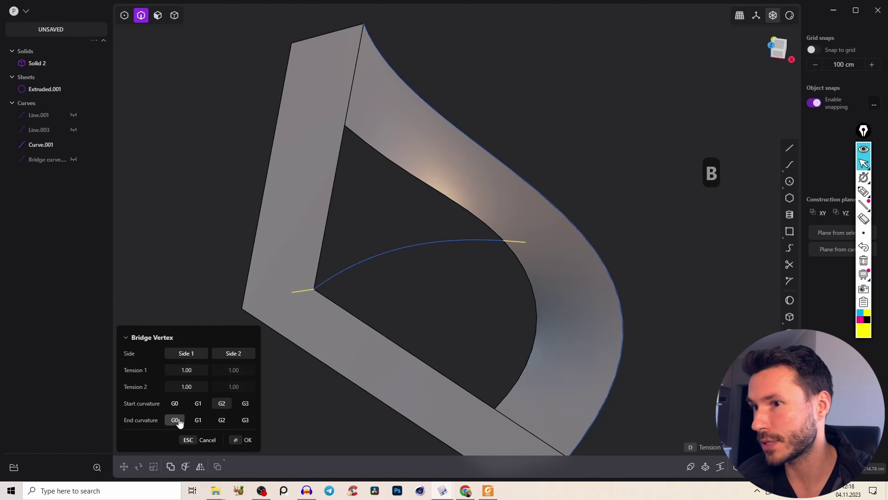
pyautogui.click(174, 403)
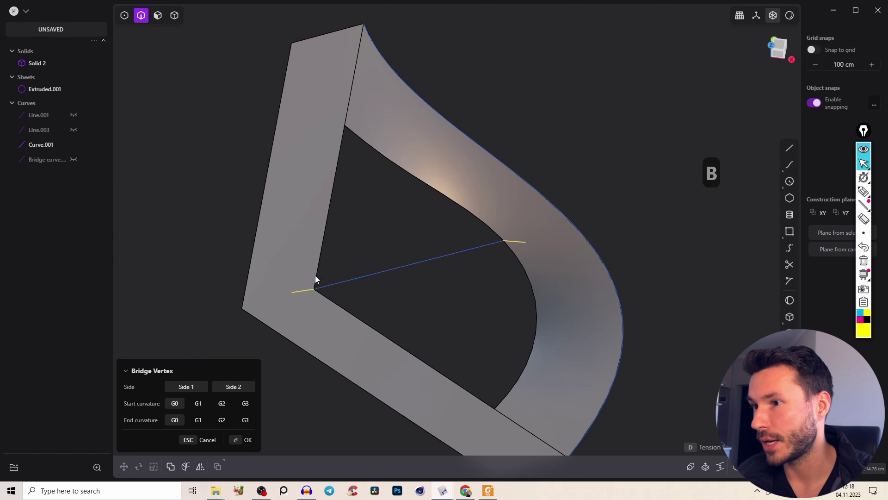
pyautogui.click(223, 421)
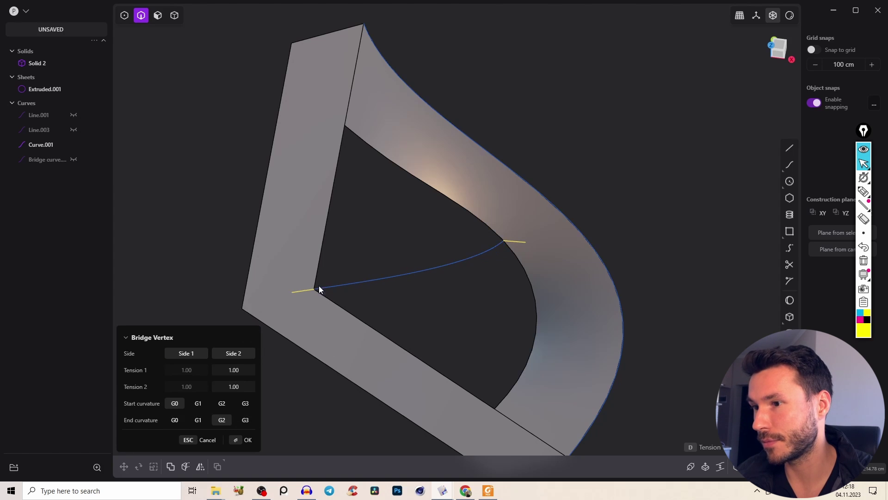
pyautogui.press('1')
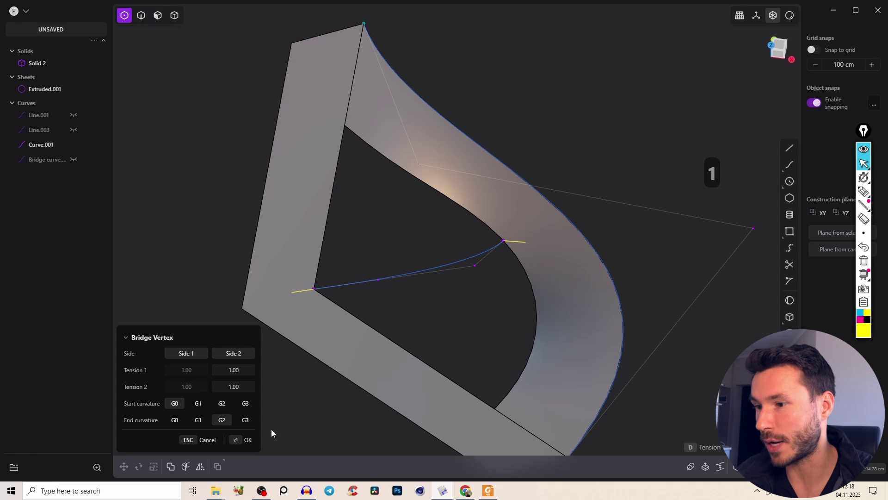
pyautogui.click(245, 420)
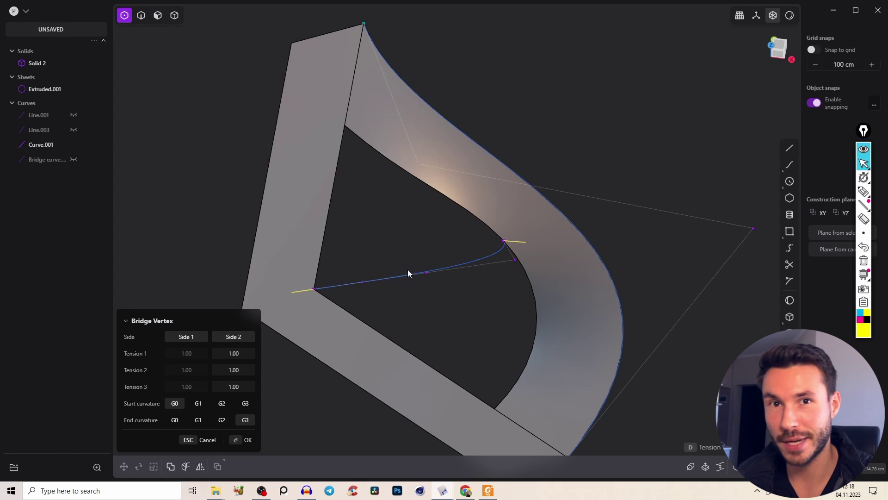
pyautogui.click(248, 440)
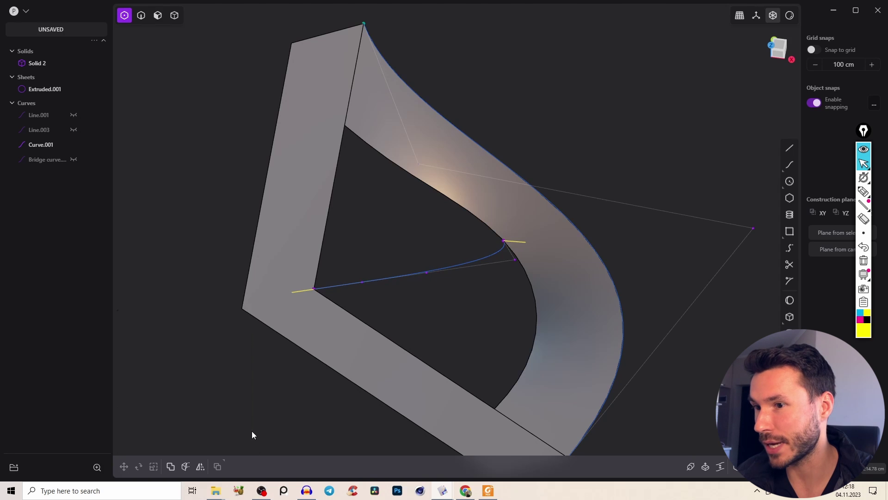
# - Deselect the bridge curve, switch to top view, and cancel an attempted point move
pyautogui.moveTo(503, 222); pyautogui.dragTo(503, 197, button='middle')
pyautogui.scroll(3, 503, 197)
pyautogui.rightClick(499, 237)
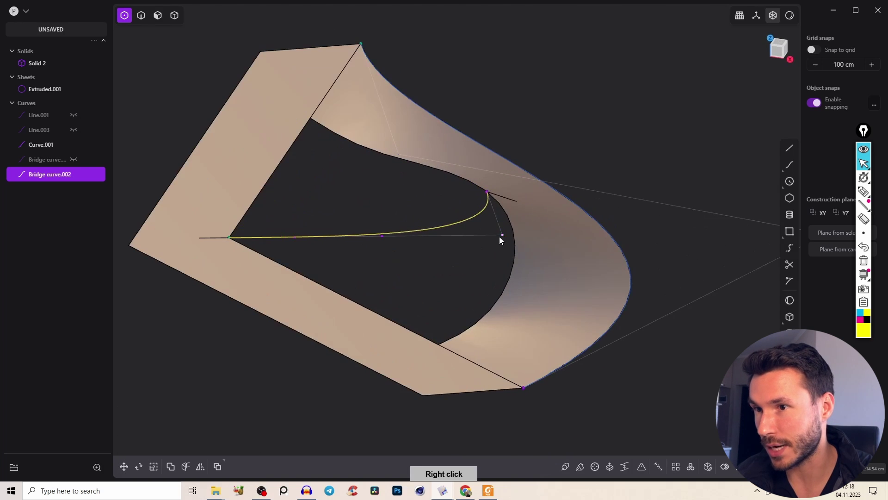
pyautogui.scroll(5, 541, 242)
pyautogui.click(783, 44)
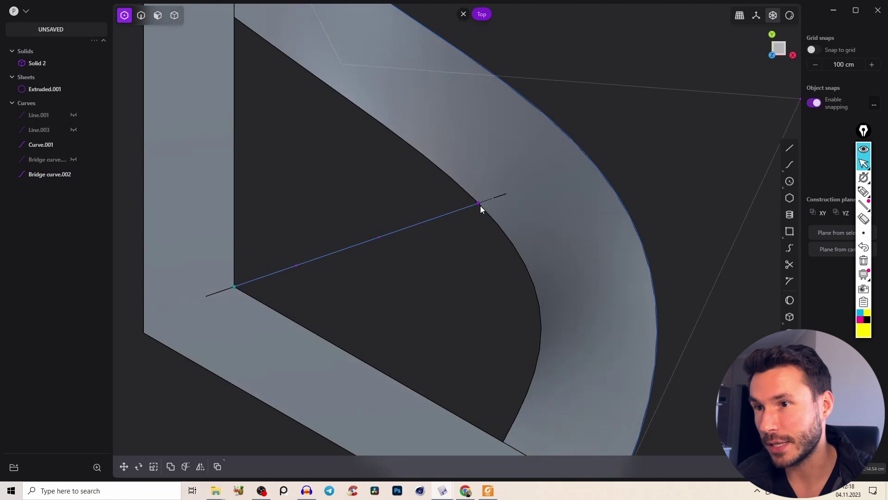
pyautogui.press('g')
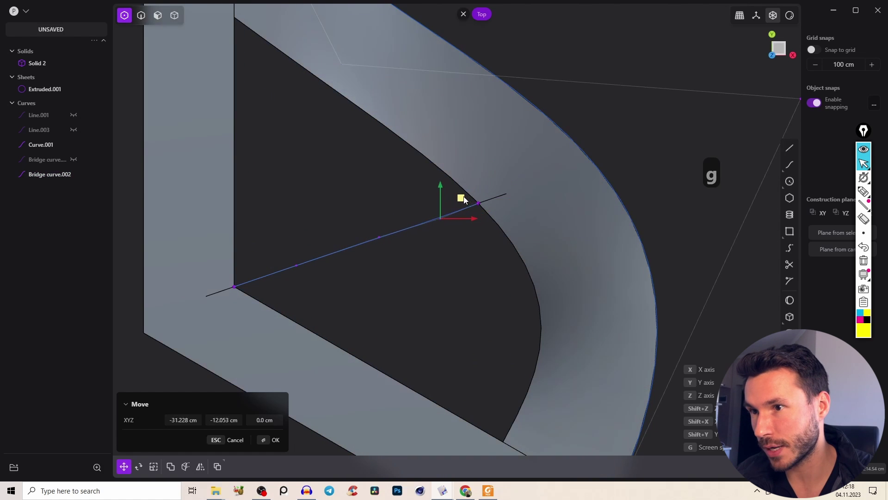
pyautogui.press('2')
pyautogui.moveTo(468, 171); pyautogui.dragTo(426, 48, button='middle')
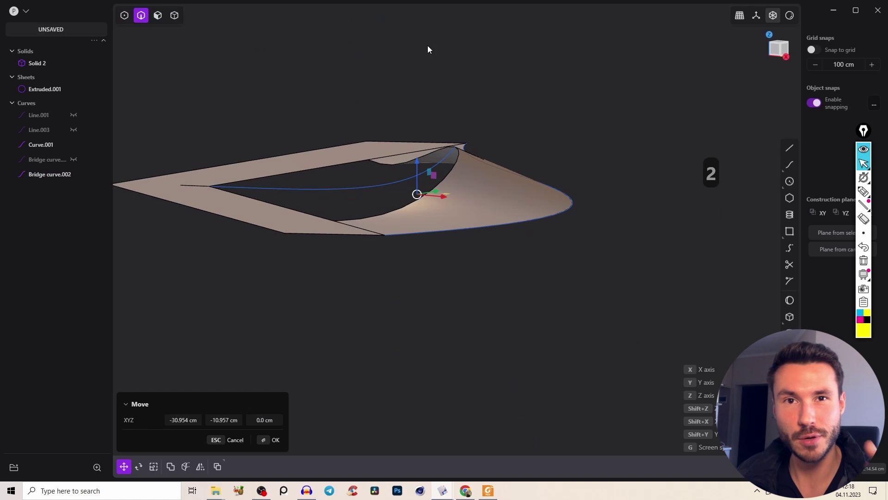
pyautogui.press('2')
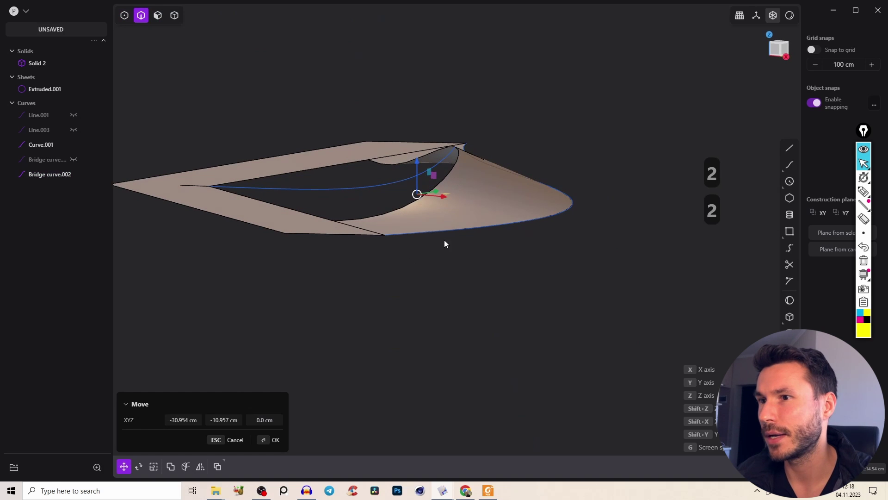
pyautogui.rightClick(270, 439)
# - Clear the selection and pick the inner edge of the hole in edge mode
pyautogui.moveTo(350, 256); pyautogui.dragTo(492, 301, button='middle')
pyautogui.press('Tab')
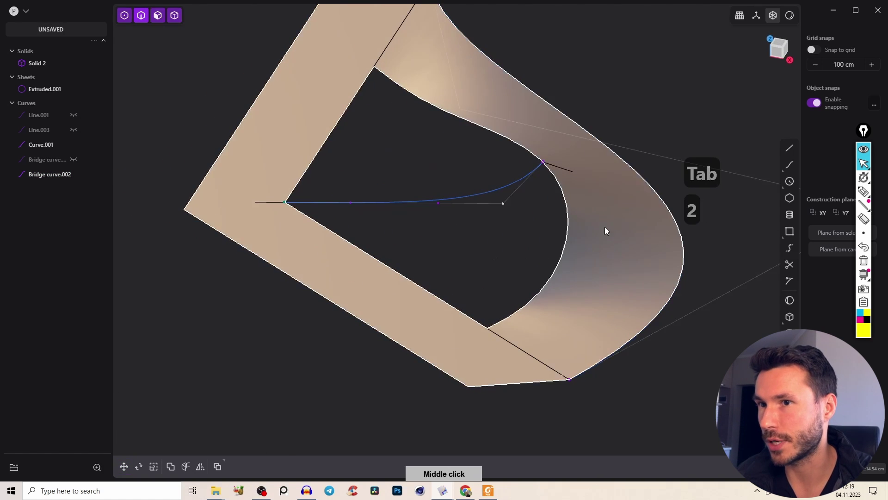
pyautogui.click(596, 215)
pyautogui.hotkey('ctrl', 'd')
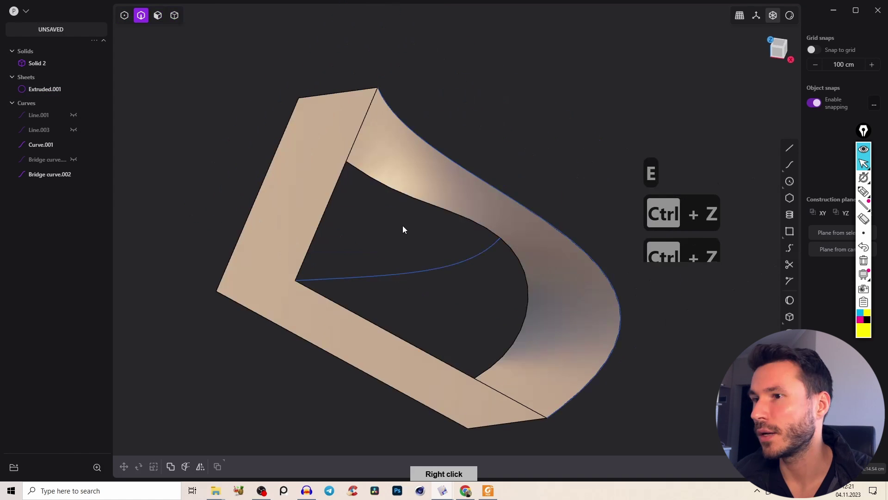
pyautogui.press('2')
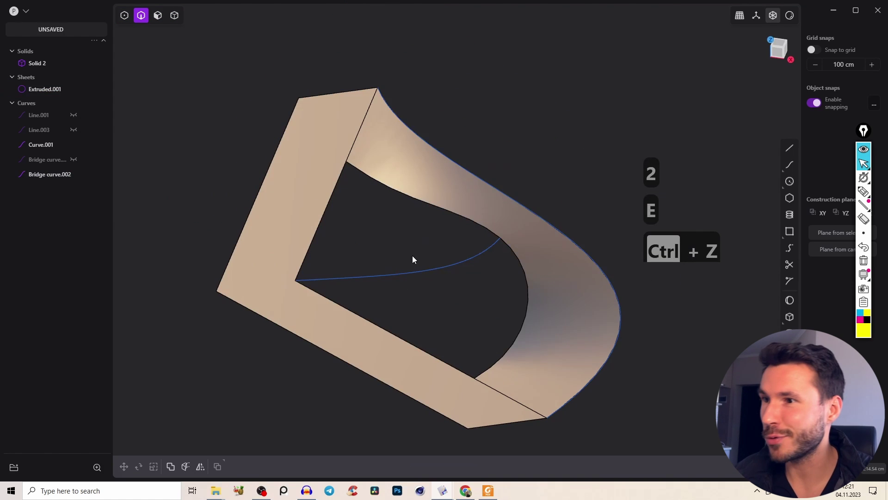
pyautogui.click(464, 222)
# - Start a Patch hole on the edge, using Bridge curve.002 as the guide
pyautogui.click(736, 467)
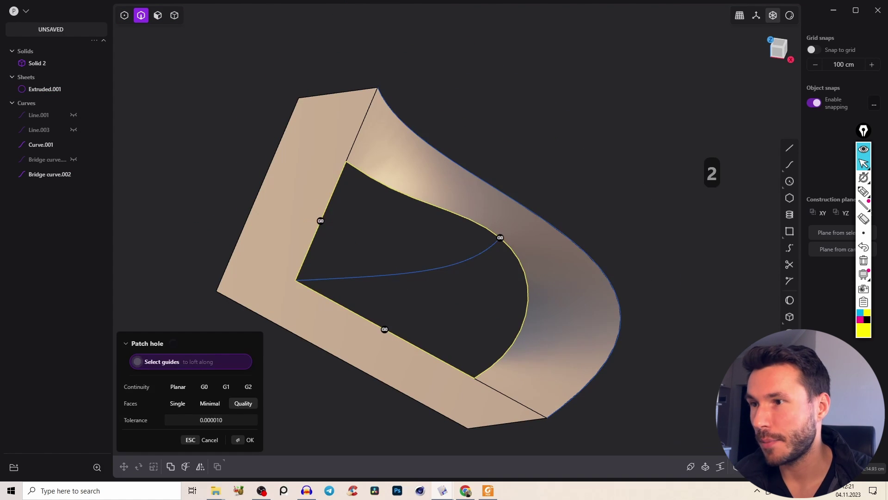
pyautogui.moveTo(486, 268); pyautogui.dragTo(461, 226, button='middle')
pyautogui.moveTo(461, 225); pyautogui.dragTo(473, 257, button='right')
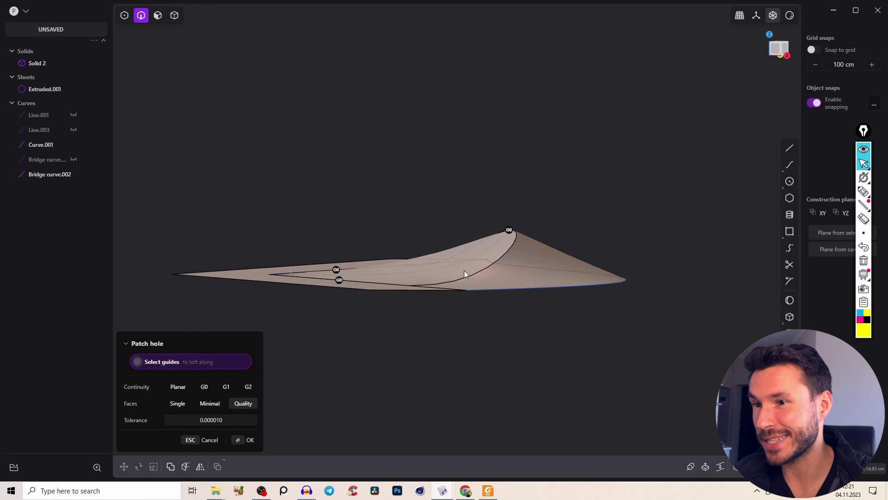
pyautogui.click(449, 268)
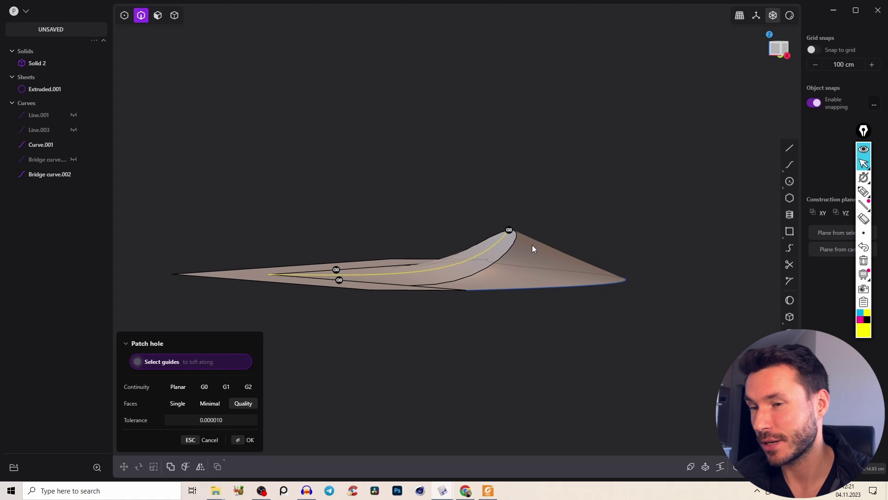
pyautogui.moveTo(577, 290); pyautogui.dragTo(438, 265, button='right')
pyautogui.scroll(3, 437, 265)
pyautogui.moveTo(438, 268); pyautogui.dragTo(412, 293, button='middle')
# - Set the patch's left and bottom edges to G2 continuity
pyautogui.click(259, 224)
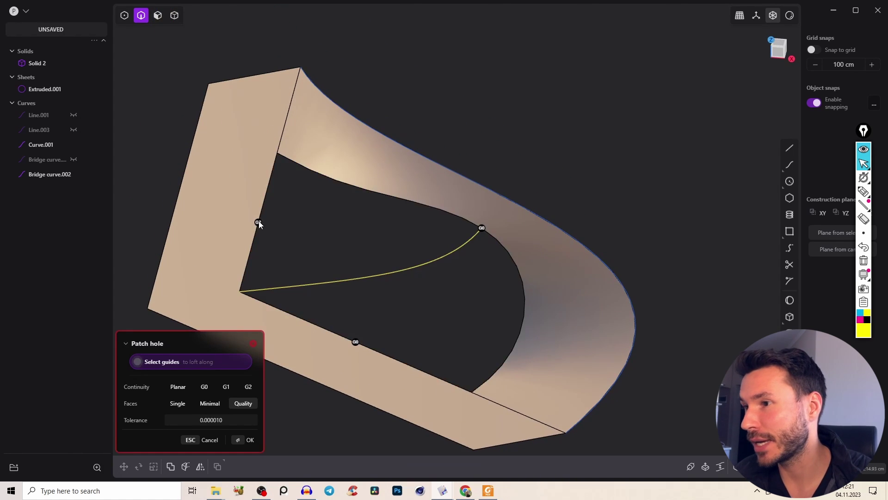
pyautogui.click(354, 348)
pyautogui.moveTo(358, 351); pyautogui.dragTo(407, 350, button='right')
pyautogui.moveTo(406, 350)
pyautogui.mouseDown(button='middle')
pyautogui.moveTo(454, 335)
pyautogui.moveTo(348, 238)
pyautogui.mouseUp(button='middle')
pyautogui.moveTo(349, 238)
pyautogui.mouseDown(button='right')
pyautogui.moveTo(355, 287)
pyautogui.moveTo(338, 227)
pyautogui.mouseUp(button='right')
pyautogui.moveTo(382, 256); pyautogui.dragTo(328, 243, button='right')
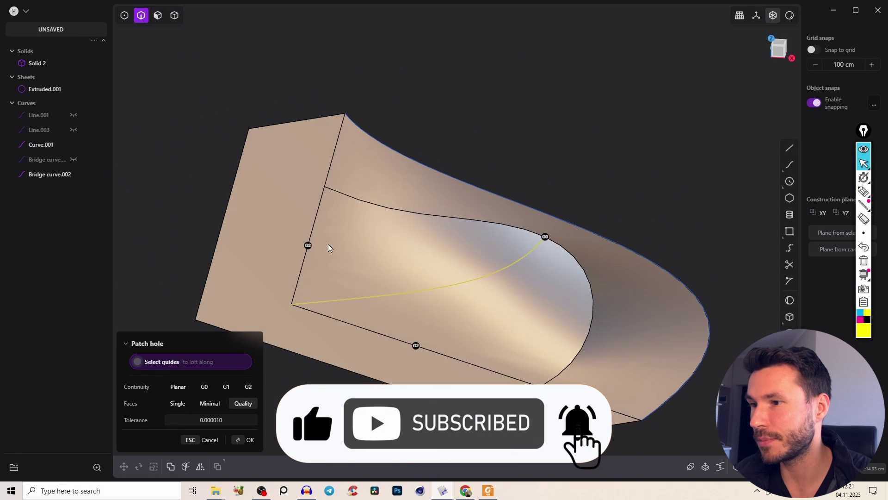
# - Set the patch tolerance to 0.001 and confirm the patch surface
pyautogui.click(209, 421)
pyautogui.click(211, 421)
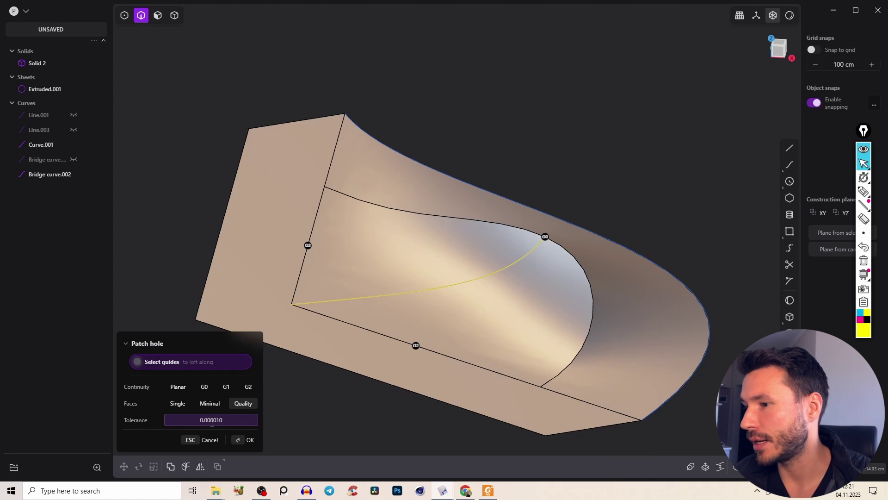
pyautogui.moveTo(211, 420); pyautogui.dragTo(242, 418)
pyautogui.write('1')
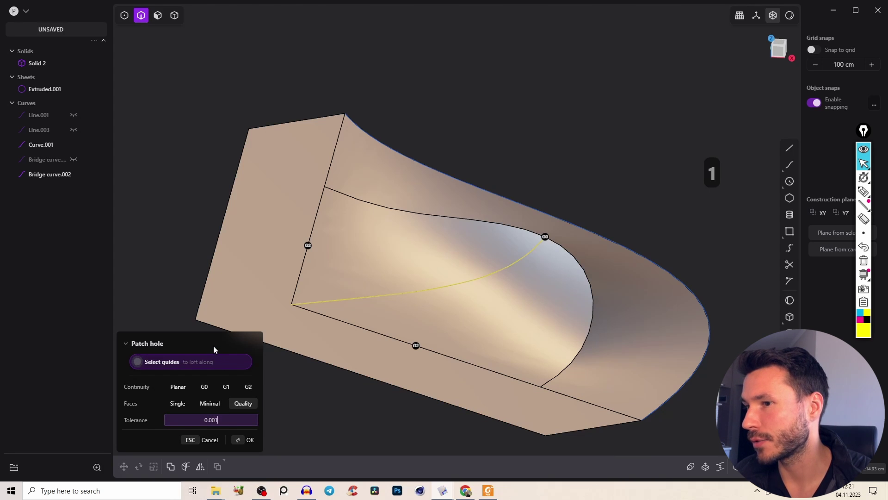
pyautogui.press('Return')
pyautogui.moveTo(367, 256); pyautogui.dragTo(298, 314, button='middle')
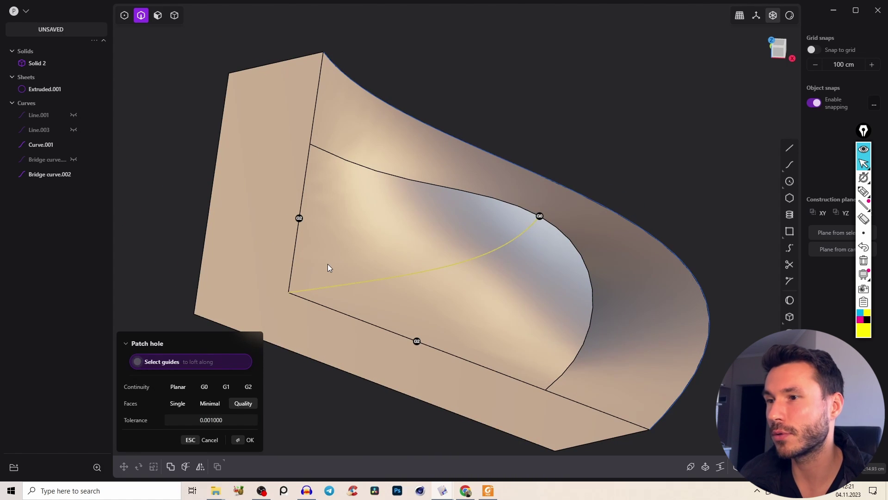
pyautogui.click(250, 439)
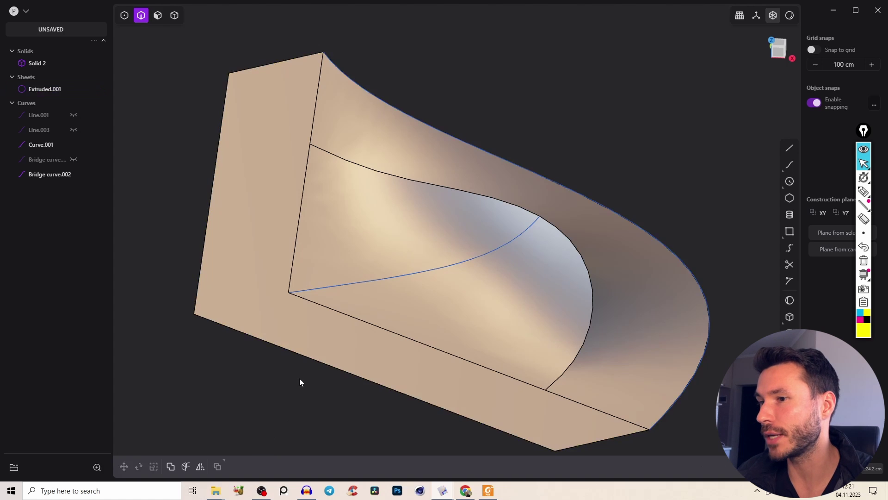
# - Delete the outer L-shaped face and hide the bridge and guide curves
pyautogui.press('3')
pyautogui.click(259, 252)
pyautogui.hotkey('shift', 'x')
pyautogui.press('2')
pyautogui.click(441, 268)
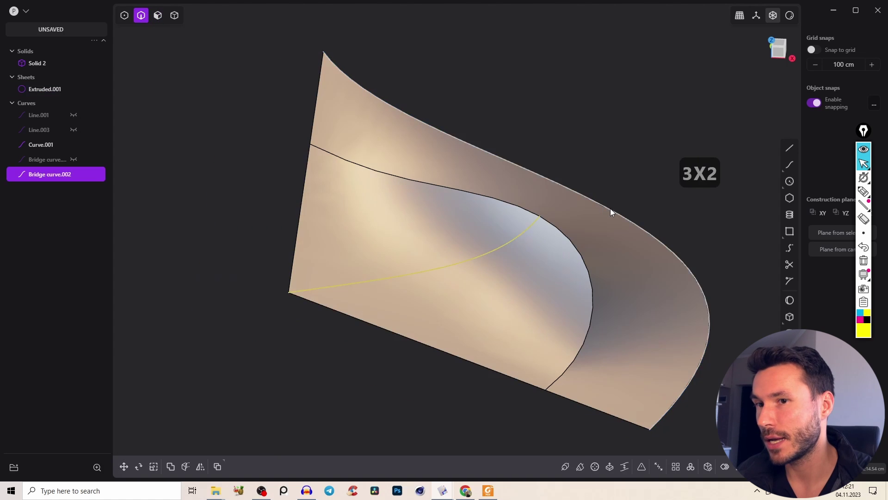
pyautogui.keyDown('shift'); pyautogui.click(610, 209); pyautogui.keyUp('shift')
pyautogui.press('h')
pyautogui.scroll(-5, 512, 258)
pyautogui.moveTo(512, 259); pyautogui.dragTo(491, 276, button='right')
# - From top view, radially array the sheet 3 times around its corner and join the copies
pyautogui.press('Tab')
pyautogui.click(434, 276)
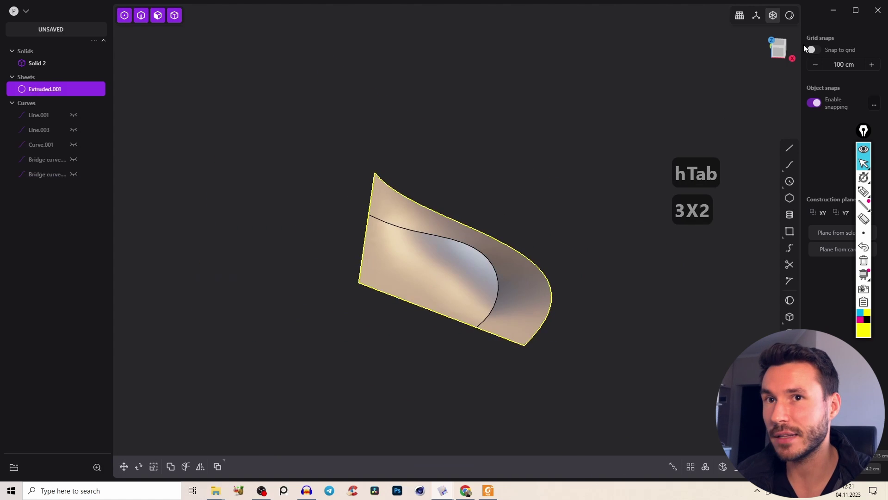
pyautogui.click(779, 46)
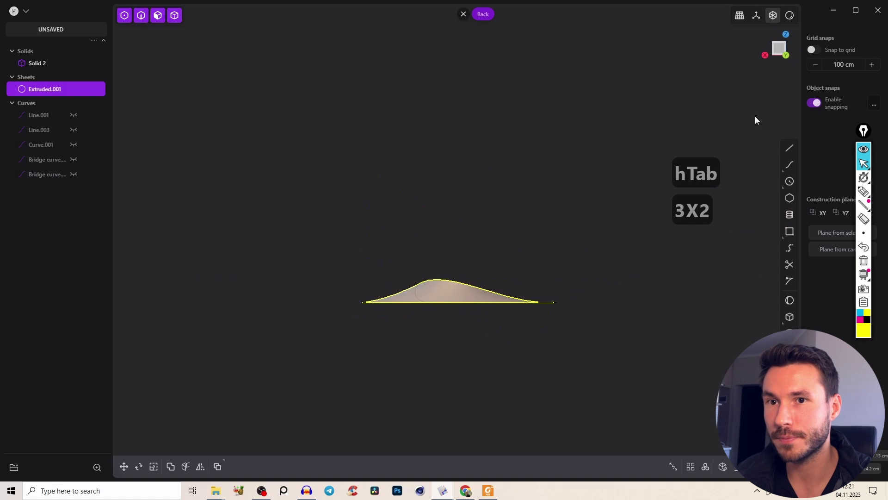
pyautogui.hotkey('ctrl', 'z')
pyautogui.click(422, 234)
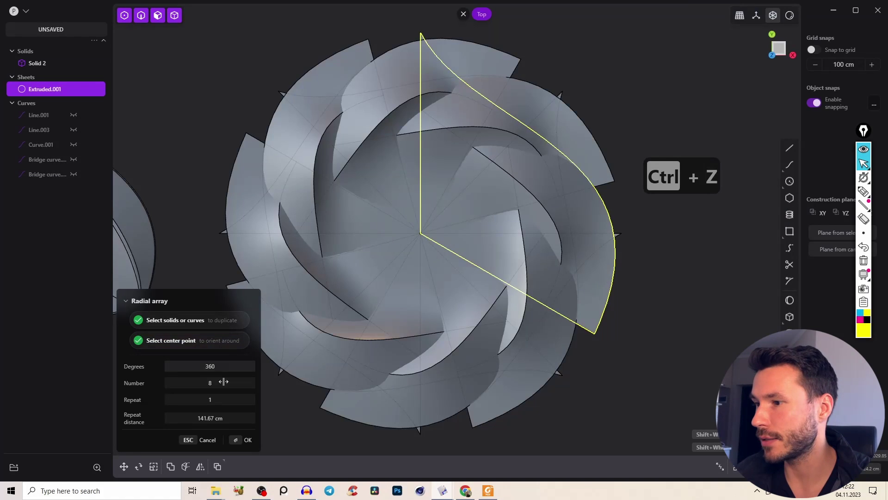
pyautogui.moveTo(224, 382); pyautogui.dragTo(195, 382)
pyautogui.click(248, 440)
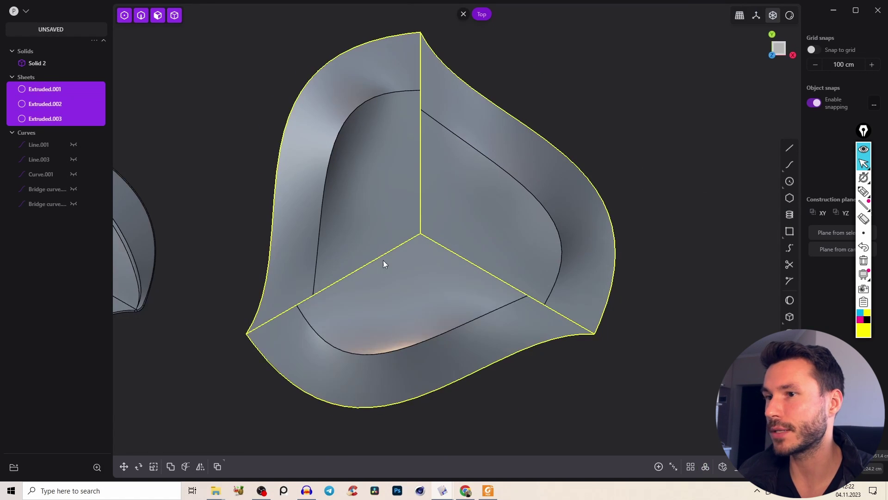
pyautogui.press('j')
pyautogui.click(603, 124)
# - Turn the sheet's rim edge into a curve and extrude it 8.24 cm down as a side wall
pyautogui.hotkey('shift', 'e')
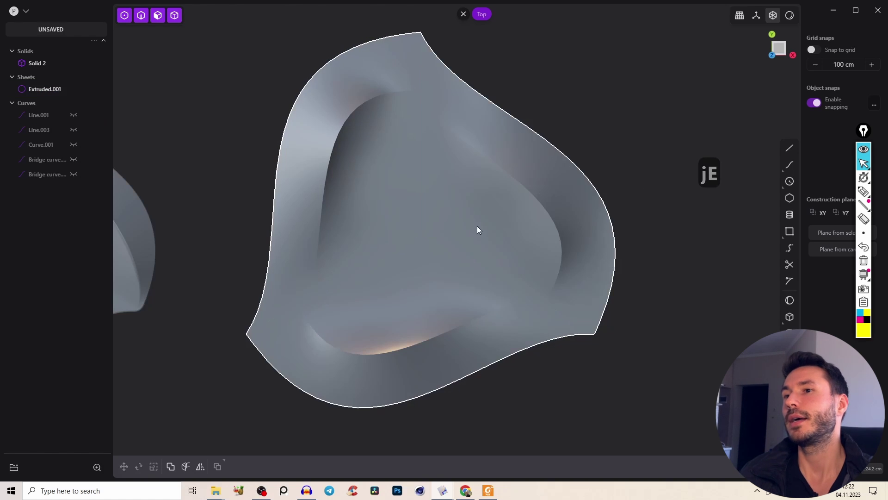
pyautogui.moveTo(477, 226); pyautogui.dragTo(494, 145, button='middle')
pyautogui.click(516, 273)
pyautogui.moveTo(517, 273); pyautogui.dragTo(494, 307, button='right')
pyautogui.hotkey('shift', 'e')
pyautogui.press('2')
pyautogui.click(477, 326)
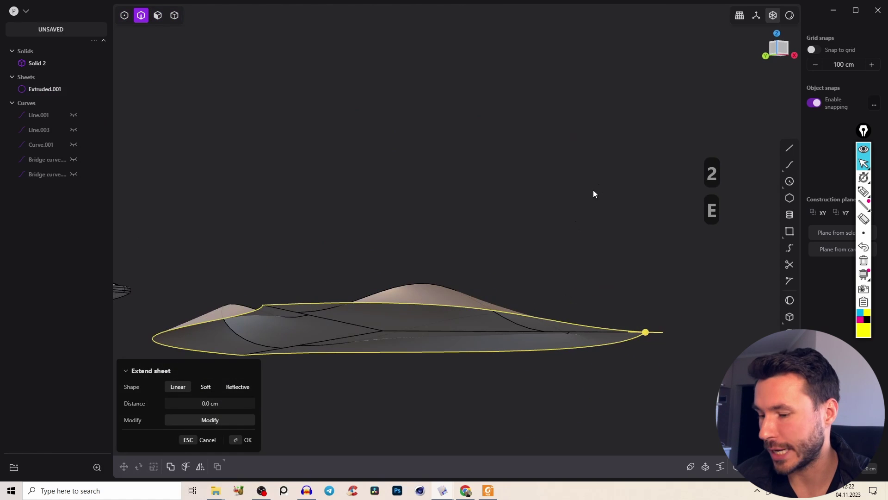
pyautogui.press('d')
pyautogui.press('e')
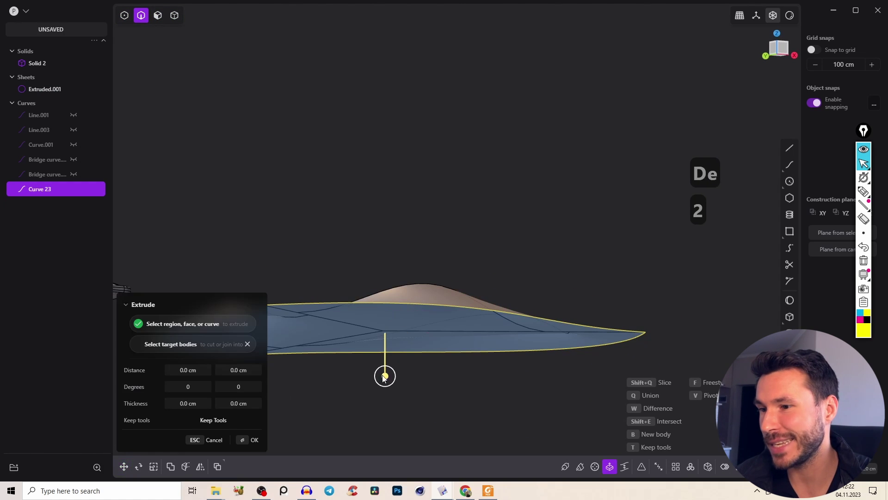
pyautogui.click(393, 386)
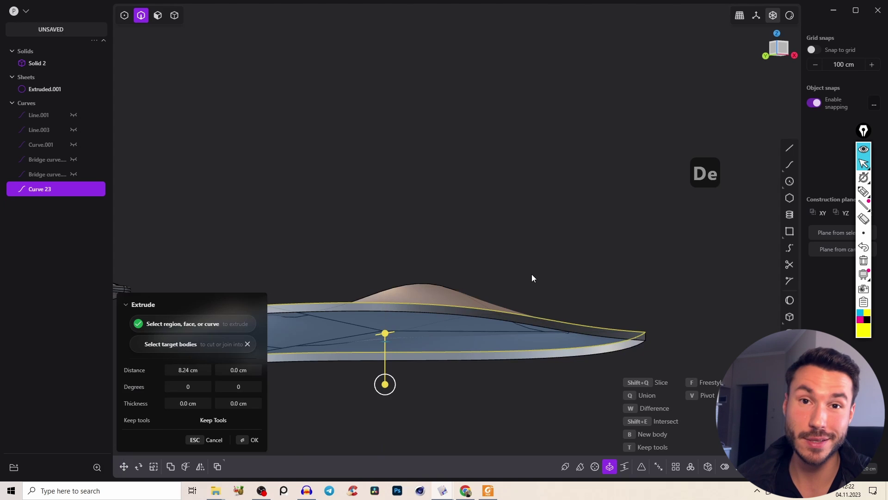
pyautogui.click(253, 440)
# - Cap the open bottom edge loop with a Patch hole surface
pyautogui.press('2')
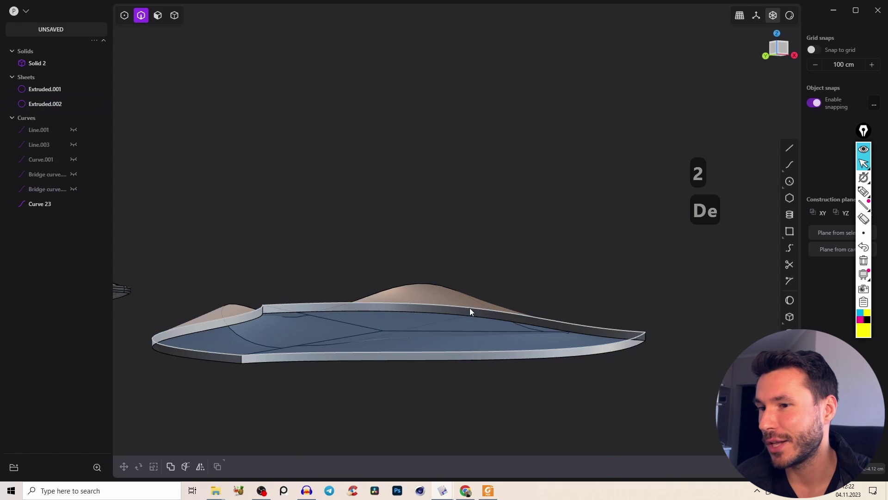
pyautogui.press('x')
pyautogui.scroll(3, 491, 315)
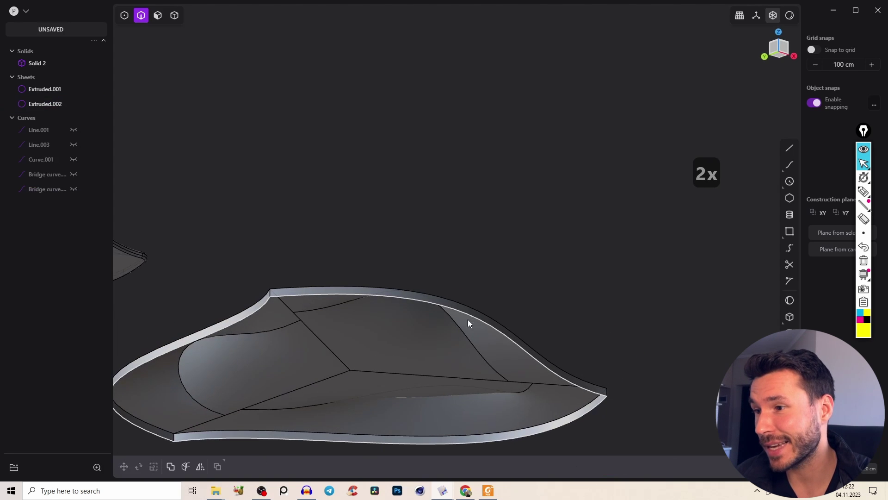
pyautogui.doubleClick(467, 316)
pyautogui.click(735, 467)
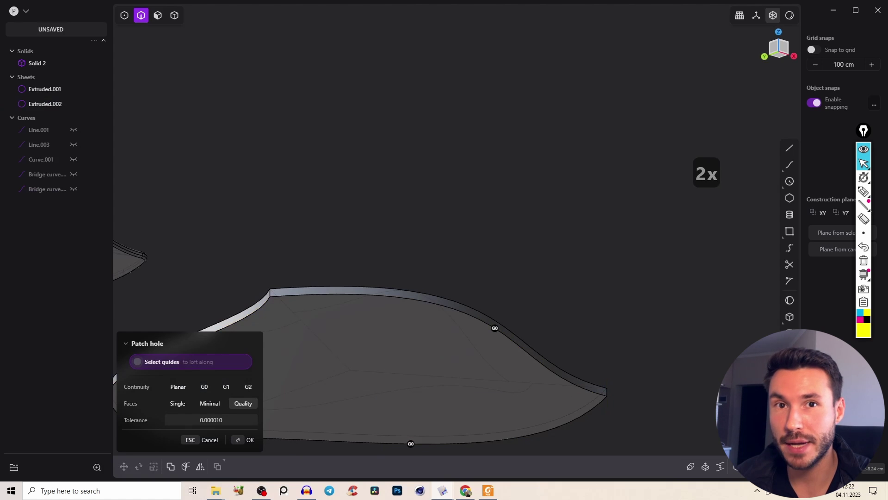
pyautogui.rightClick(543, 313)
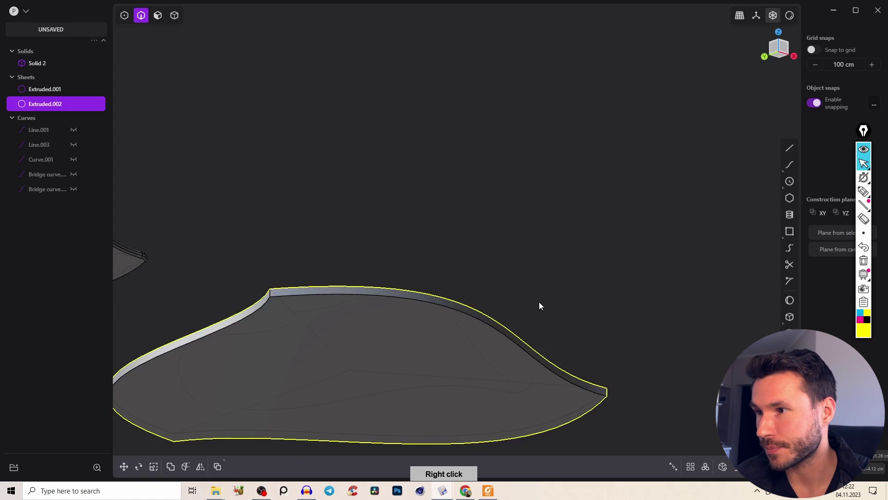
# - Join the two sheets into a single solid
pyautogui.press('4')
pyautogui.moveTo(668, 425); pyautogui.dragTo(332, 246)
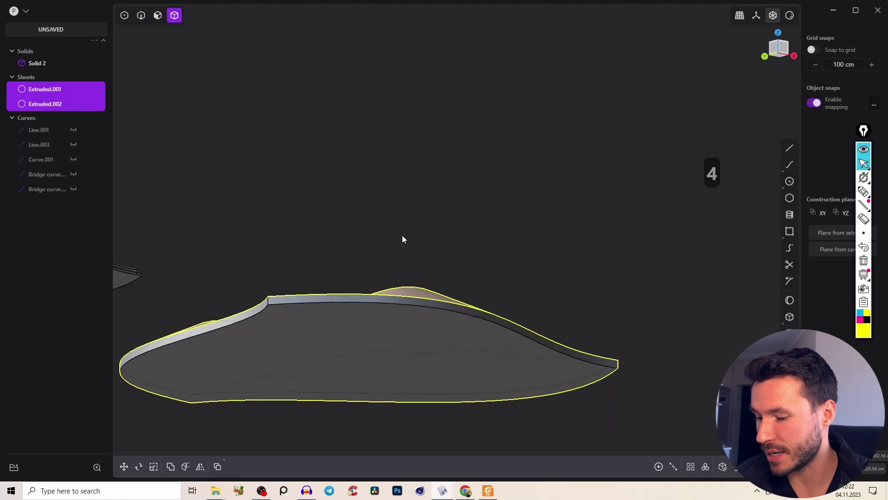
pyautogui.press('j')
pyautogui.moveTo(396, 247); pyautogui.dragTo(515, 254, button='right')
# - Round the vertical corner edge with a 15.972 cm fillet
pyautogui.press('2')
pyautogui.scroll(3, 320, 332)
pyautogui.click(327, 320)
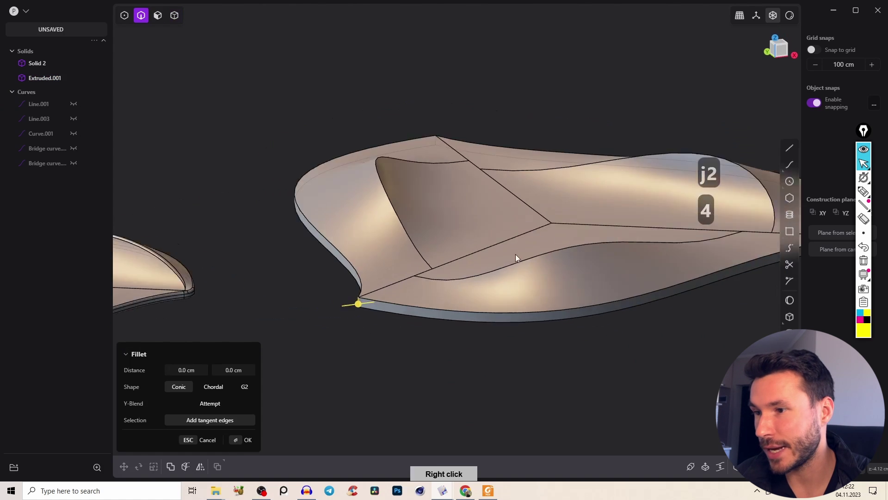
pyautogui.scroll(-2, 523, 253)
pyautogui.moveTo(588, 246); pyautogui.dragTo(565, 291, button='middle')
pyautogui.moveTo(565, 292); pyautogui.dragTo(537, 310, button='right')
pyautogui.moveTo(531, 305); pyautogui.dragTo(513, 316)
pyautogui.moveTo(546, 280); pyautogui.dragTo(482, 346, button='right')
pyautogui.scroll(-6, 509, 314)
pyautogui.moveTo(597, 217); pyautogui.dragTo(497, 254, button='middle')
pyautogui.rightClick(499, 290)
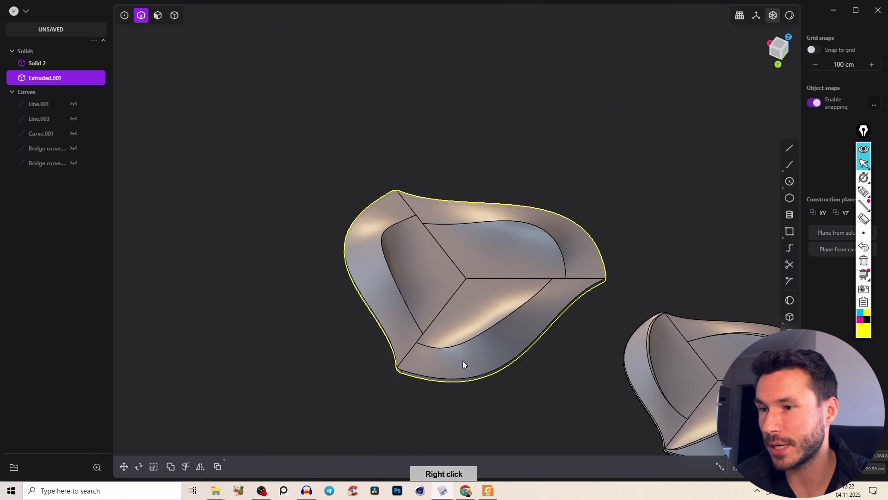
# - Fillet the top and bottom rim edges at roughly 1.1 cm
pyautogui.moveTo(442, 430); pyautogui.dragTo(454, 413, button='right')
pyautogui.scroll(4, 456, 388)
pyautogui.moveTo(457, 385); pyautogui.dragTo(509, 323, button='middle')
pyautogui.scroll(4, 427, 355)
pyautogui.rightClick(454, 317)
pyautogui.press('2')
pyautogui.click(460, 312)
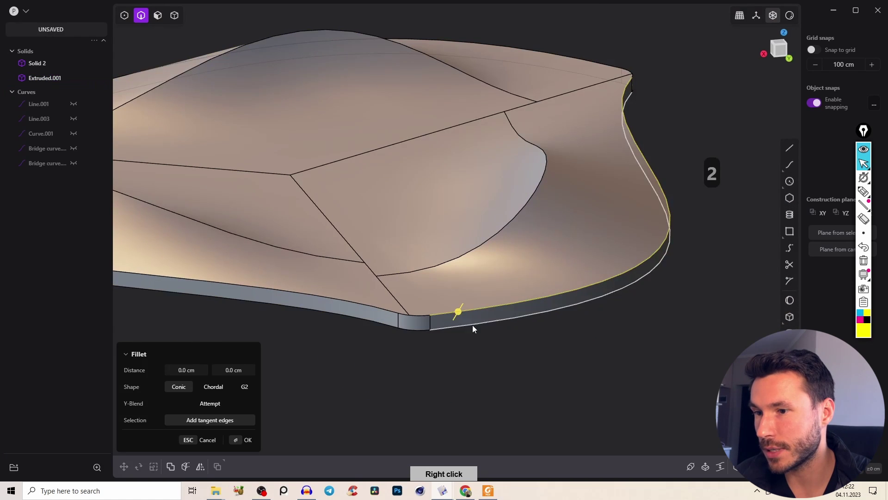
pyautogui.click(473, 325)
pyautogui.moveTo(474, 324); pyautogui.dragTo(494, 315)
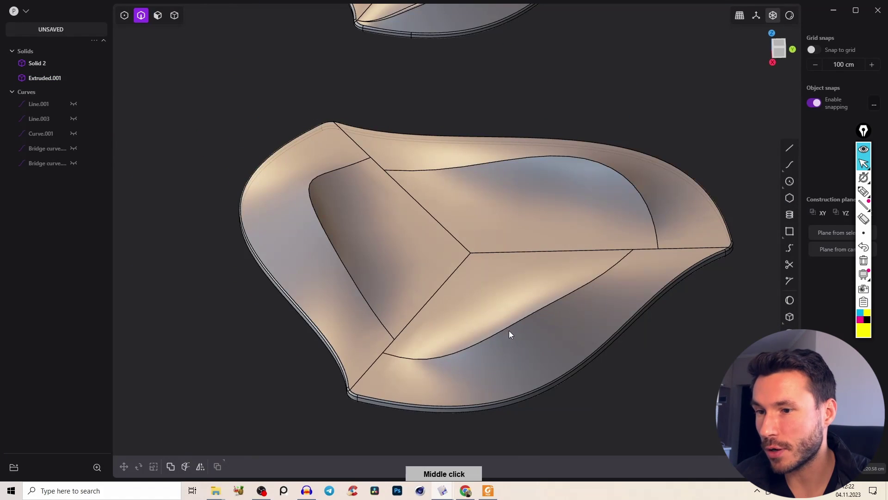
# - Fillet the curved inner edge loop at 4.131 cm
pyautogui.click(509, 317)
pyautogui.press('f')
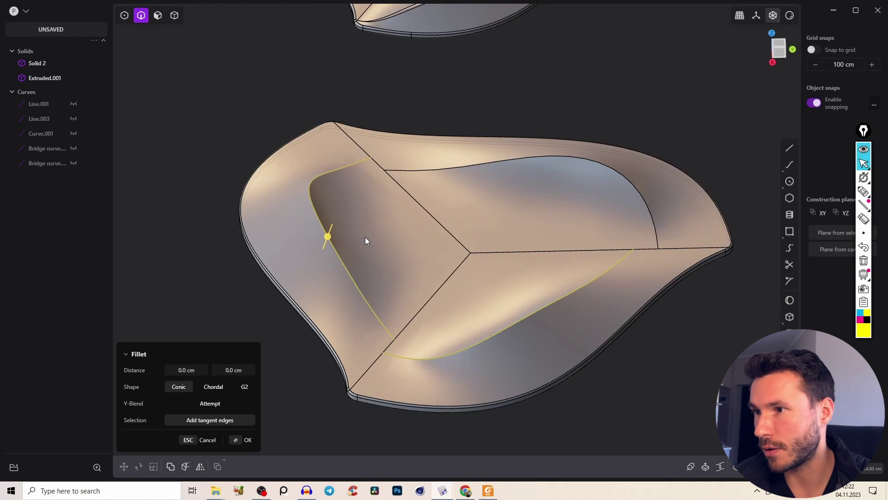
pyautogui.moveTo(600, 163); pyautogui.dragTo(506, 230)
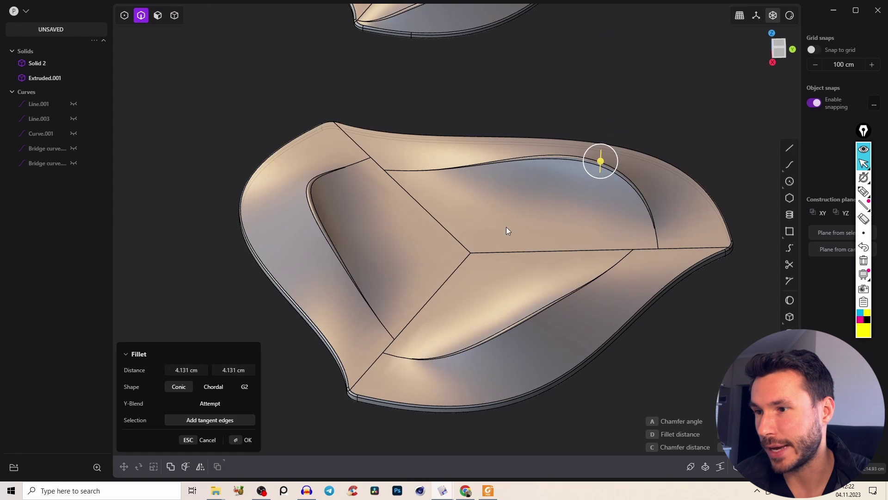
pyautogui.rightClick(528, 222)
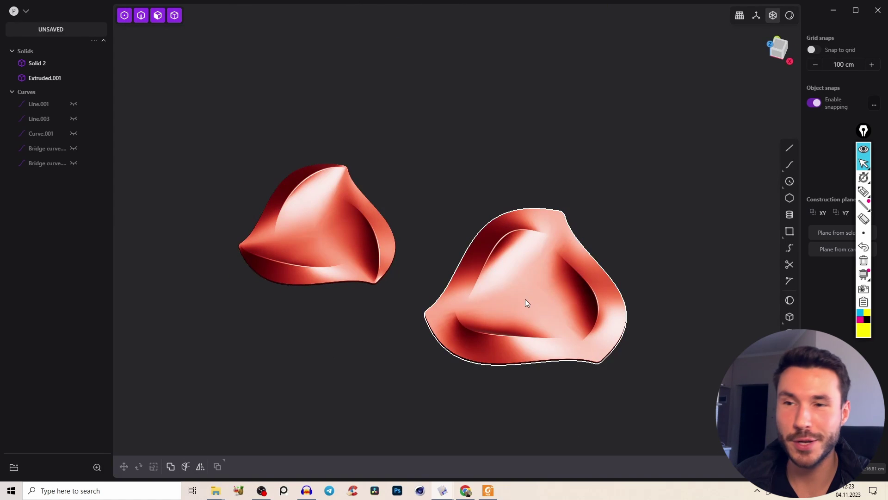
# - Switch the solids' matcap from red back to the default beige shading
pyautogui.moveTo(380, 250); pyautogui.dragTo(403, 239, button='middle')
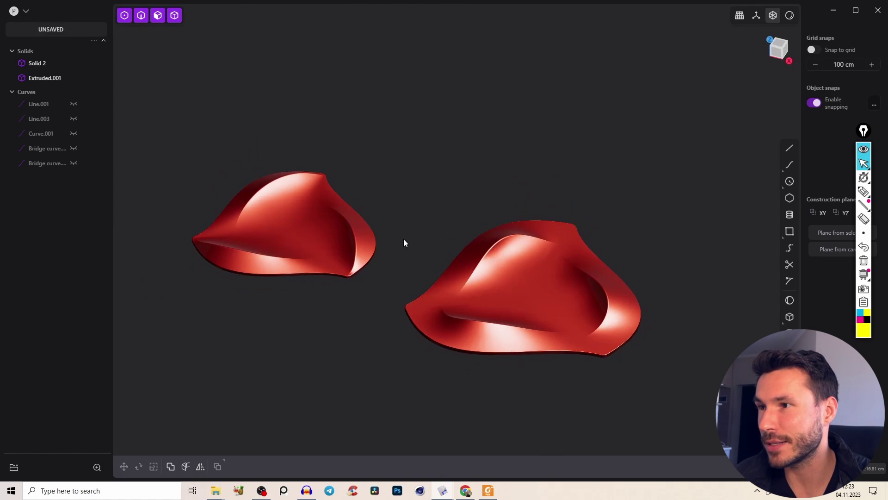
pyautogui.rightClick(790, 15)
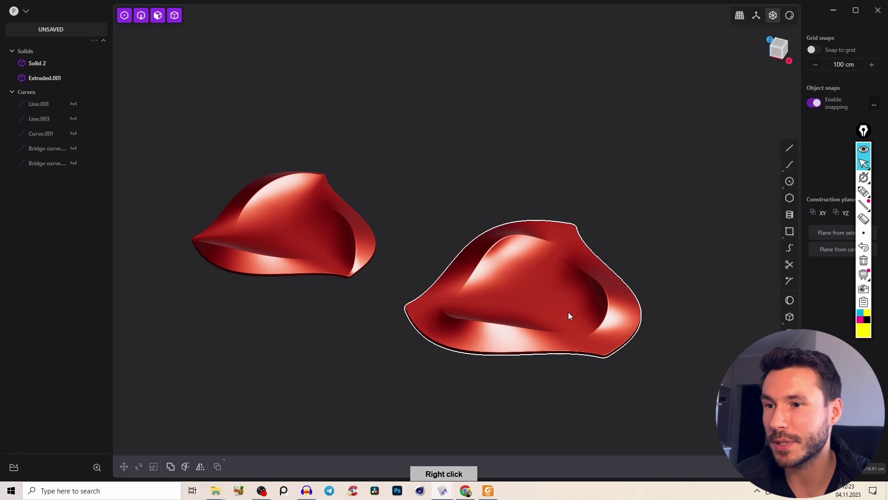
pyautogui.rightClick(788, 19)
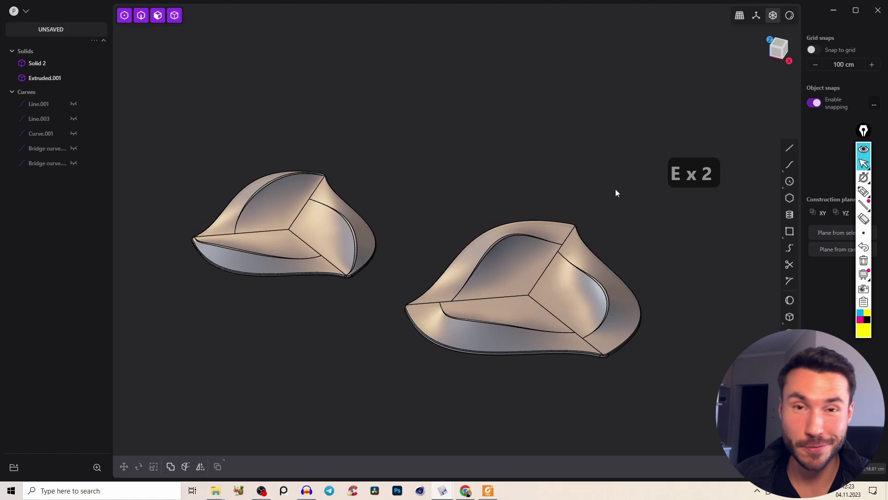
pyautogui.click(488, 490)
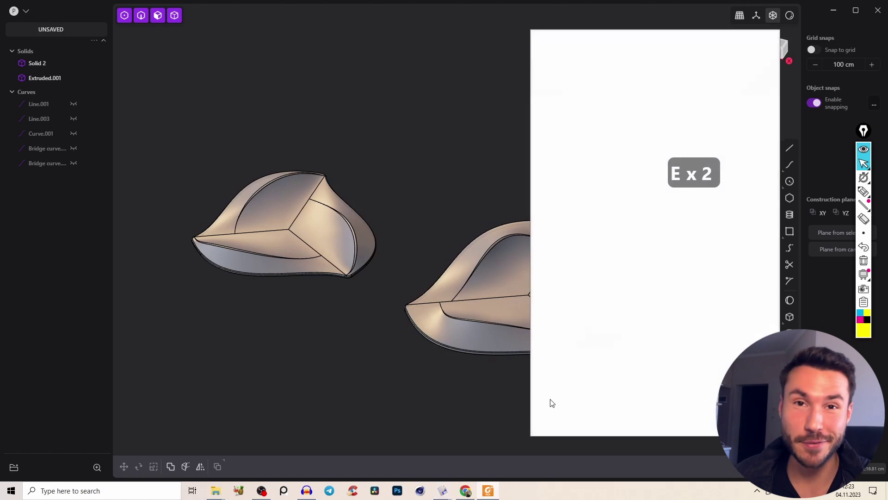
pyautogui.scroll(-5, 768, 277)
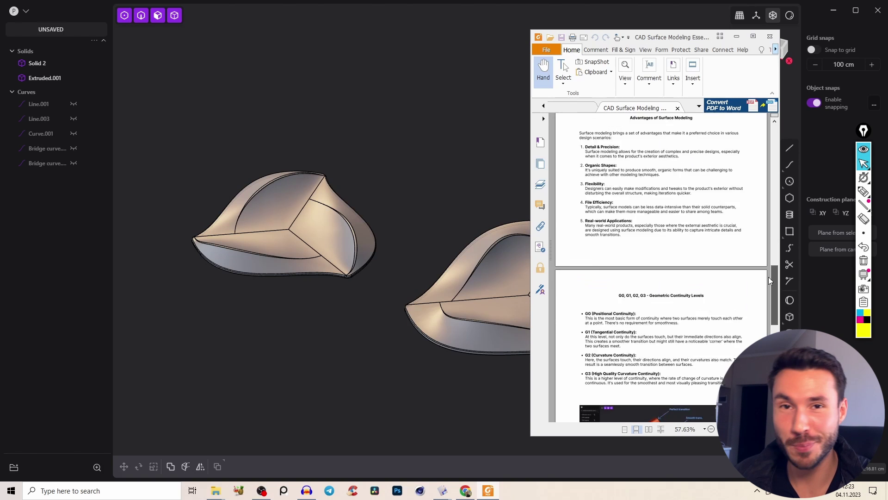
pyautogui.scroll(2, 764, 278)
pyautogui.scroll(-5, 759, 296)
pyautogui.scroll(4, 760, 294)
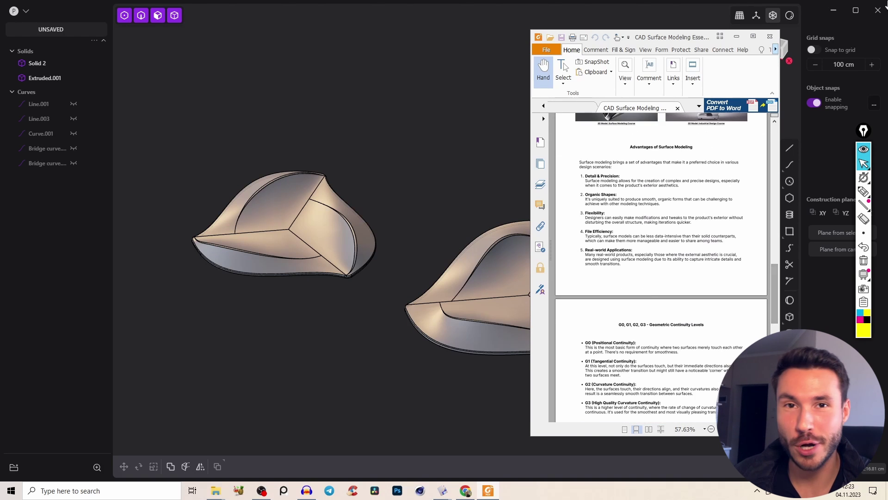
pyautogui.click(736, 36)
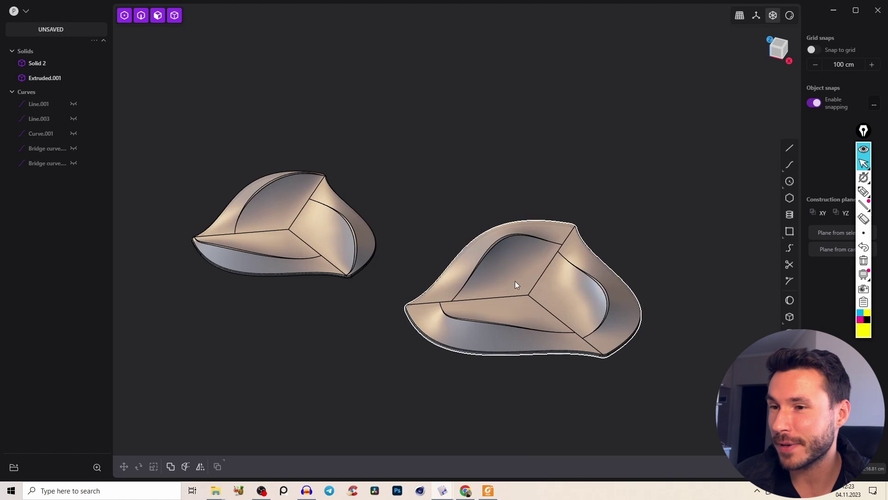
pyautogui.moveTo(515, 282)
pyautogui.mouseDown(button='middle')
pyautogui.moveTo(515, 307)
pyautogui.moveTo(507, 296)
pyautogui.mouseUp(button='middle')
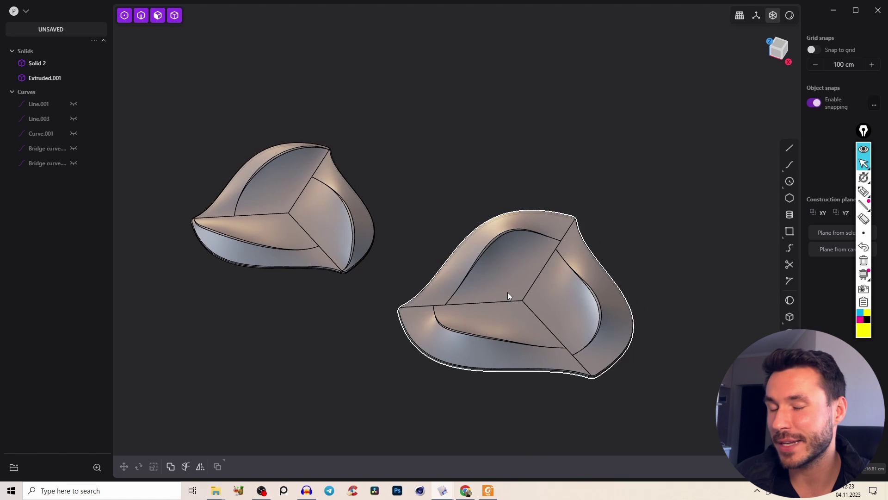
pyautogui.moveTo(522, 243); pyautogui.dragTo(493, 297, button='middle')
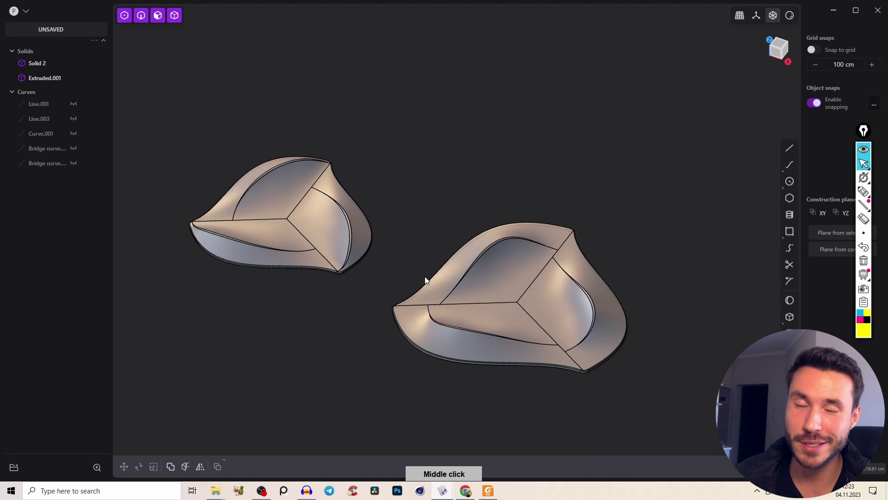